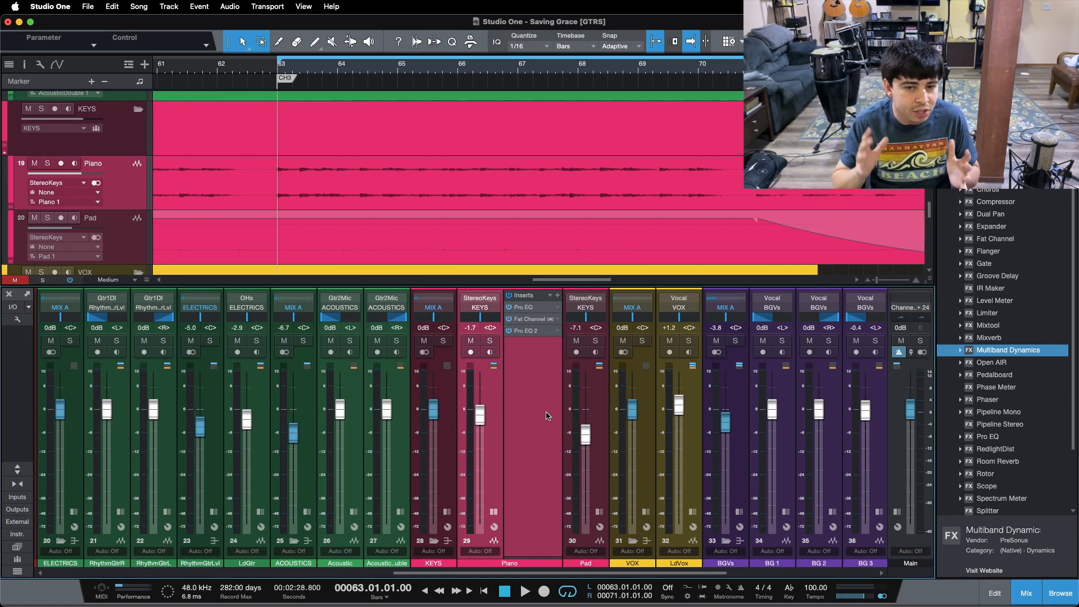
Play the chorus from bar 63 with the Piano channel's inserts expanded, and solo the Piano to hear it alone
{"action": "left_click", "coordinate": [494, 511]}
{"action": "mouse_move", "coordinate": [501, 573]}
{"action": "left_mouse_down"}
{"action": "mouse_move", "coordinate": [385, 574]}
{"action": "mouse_move", "coordinate": [527, 574]}
{"action": "mouse_move", "coordinate": [504, 570]}
{"action": "left_mouse_up"}
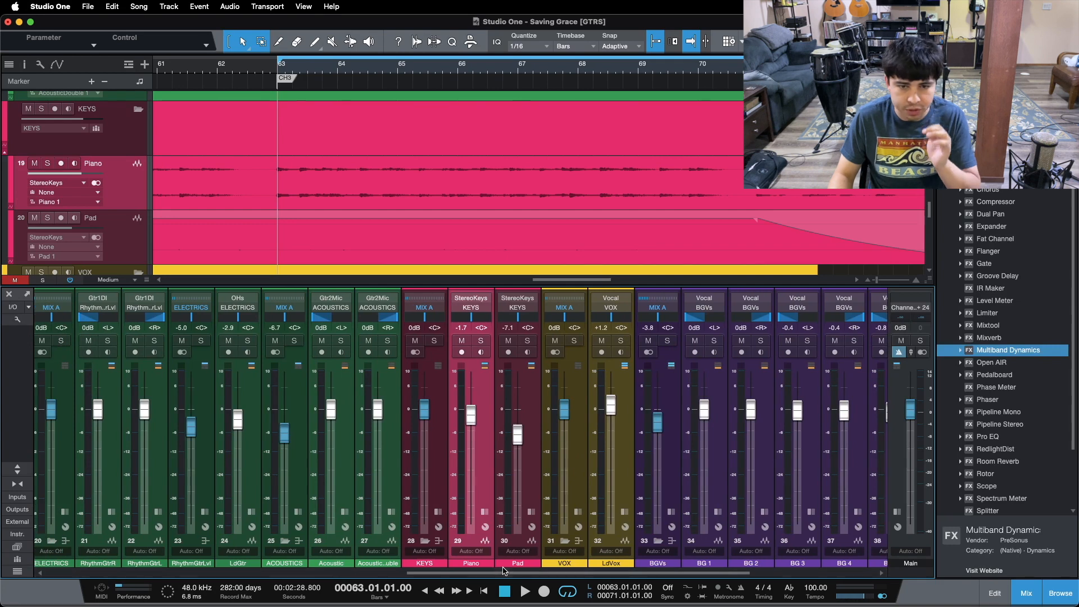
{"action": "left_click", "coordinate": [488, 512]}
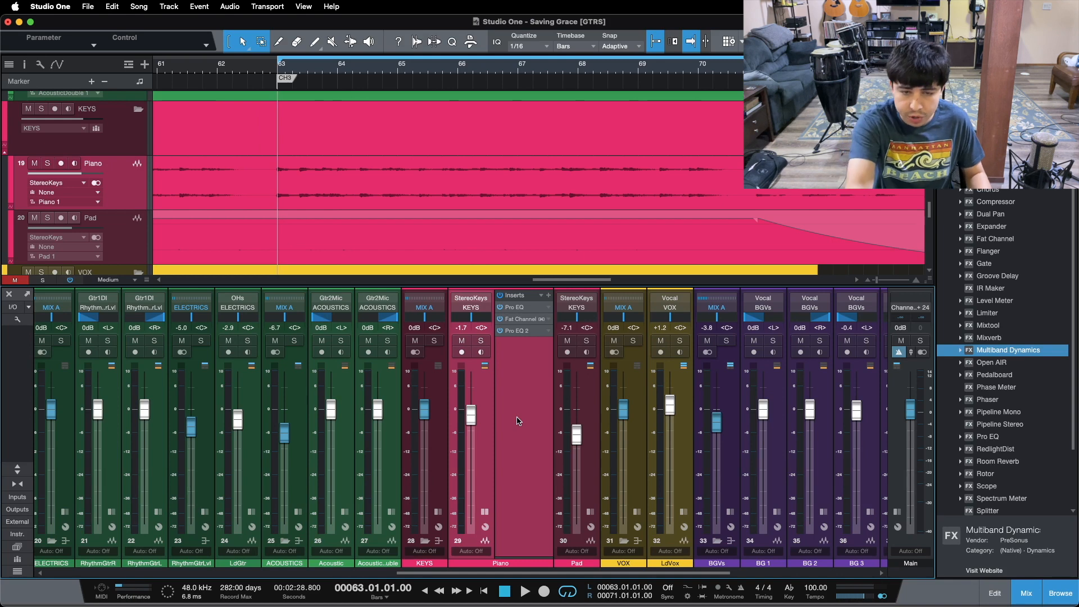
{"action": "key", "text": "space"}
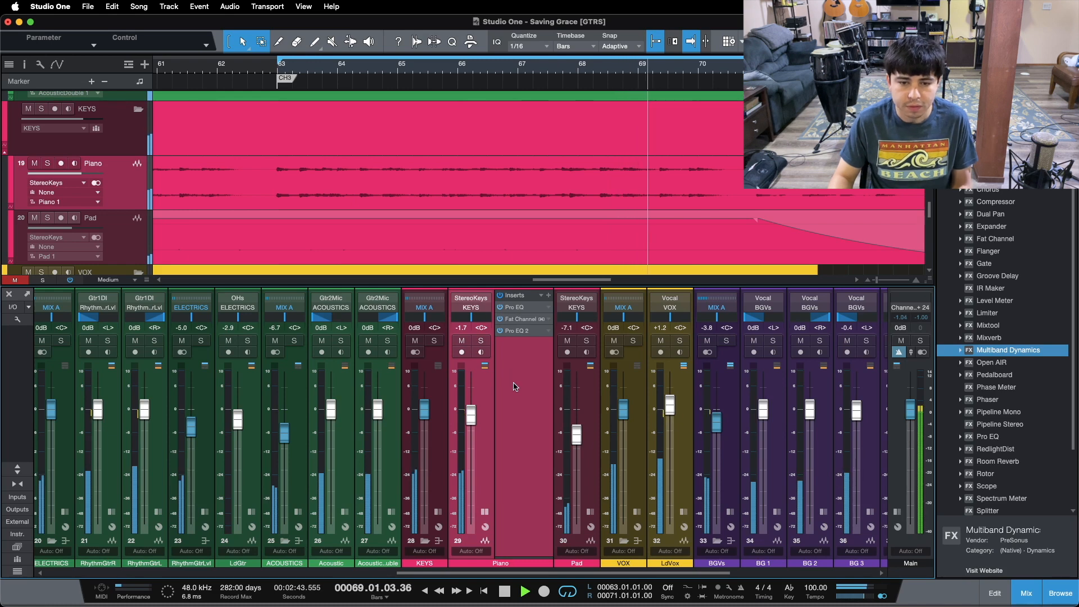
{"action": "left_click", "coordinate": [481, 341]}
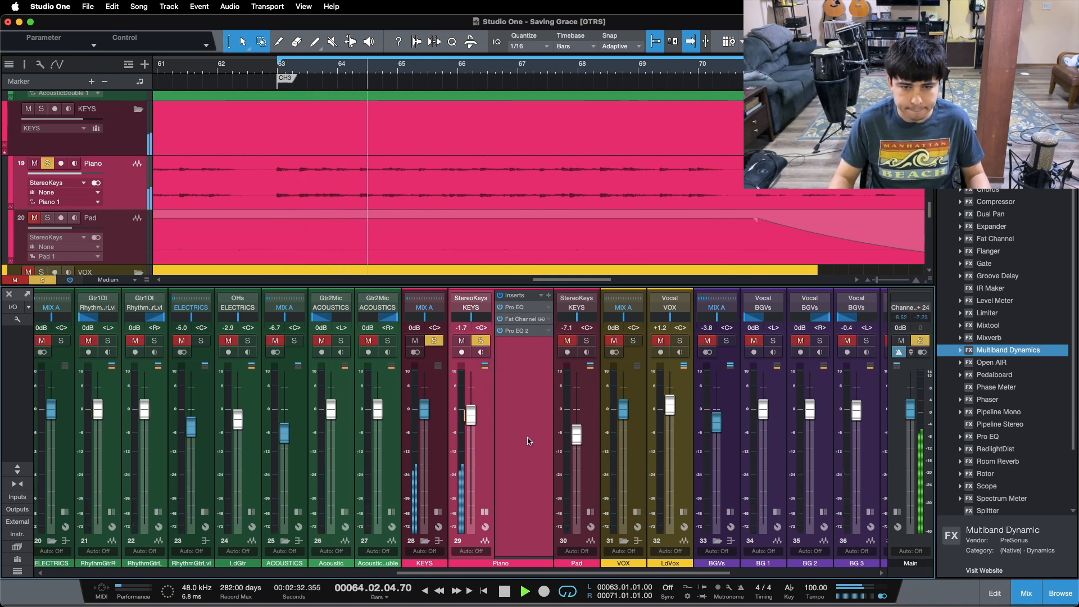
{"action": "mouse_move", "coordinate": [513, 571]}
{"action": "left_mouse_down"}
{"action": "mouse_move", "coordinate": [579, 569]}
{"action": "mouse_move", "coordinate": [508, 569]}
{"action": "mouse_move", "coordinate": [519, 569]}
{"action": "left_mouse_up"}
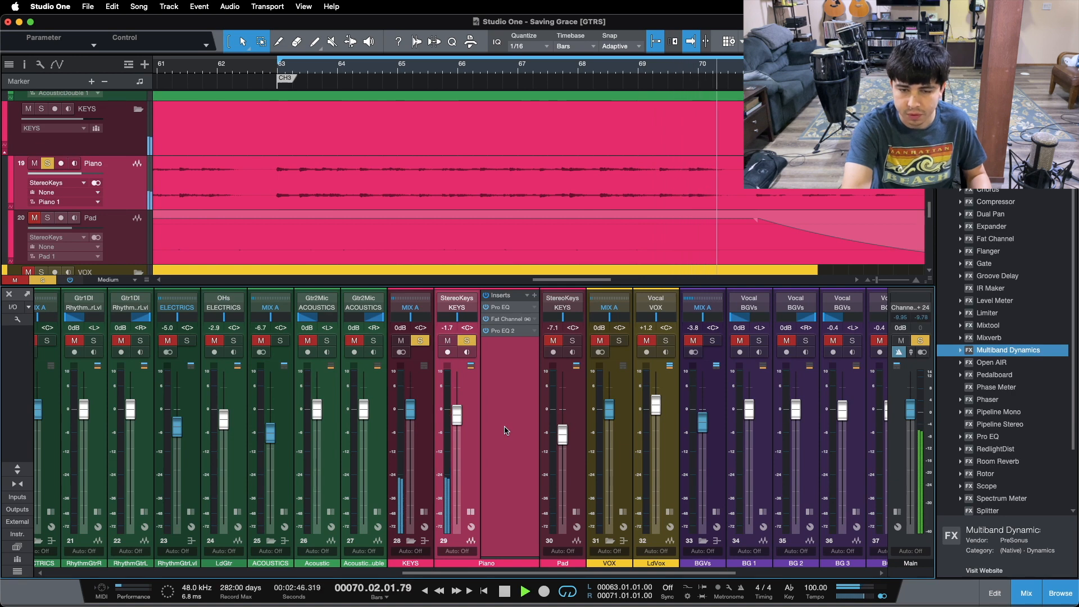
{"action": "key", "text": "space"}
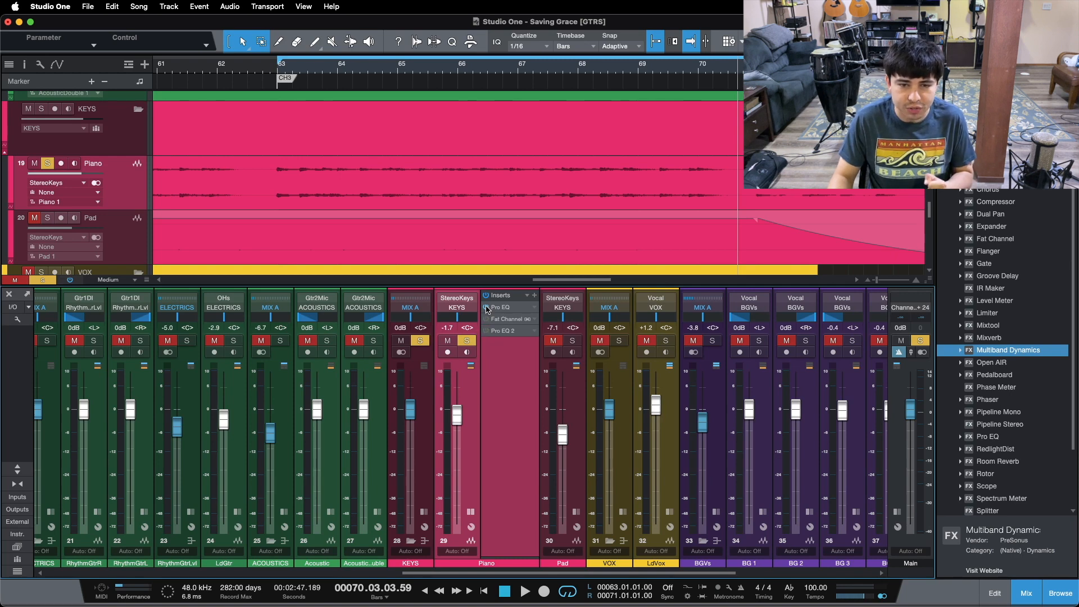
Replay the chorus from bar 63 and compare the soloed Piano with all its inserts deactivated and activated
{"action": "key", "text": "KP_1"}
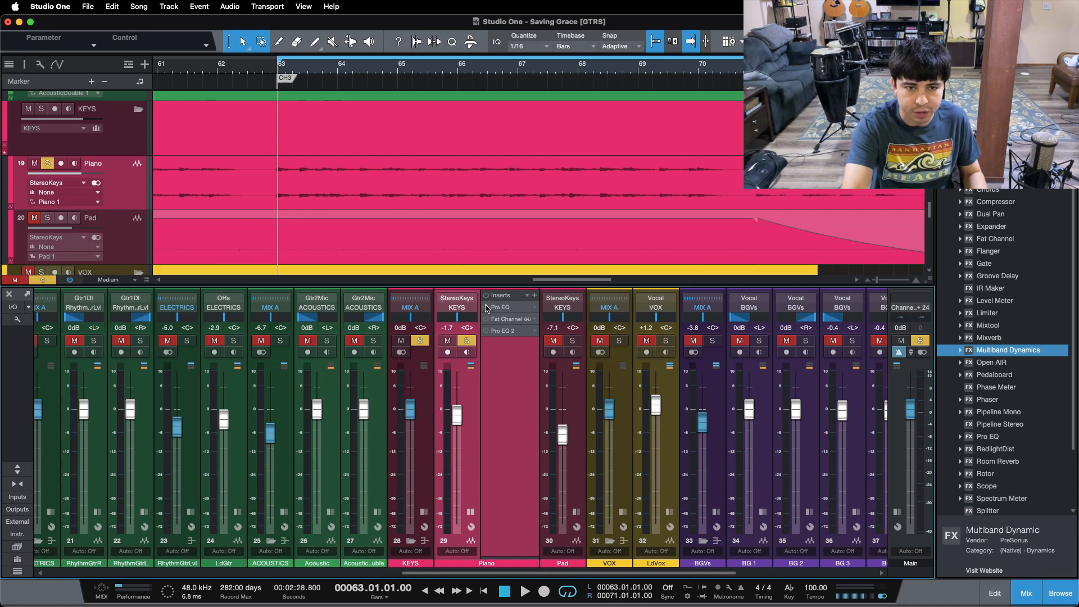
{"action": "key", "text": "space"}
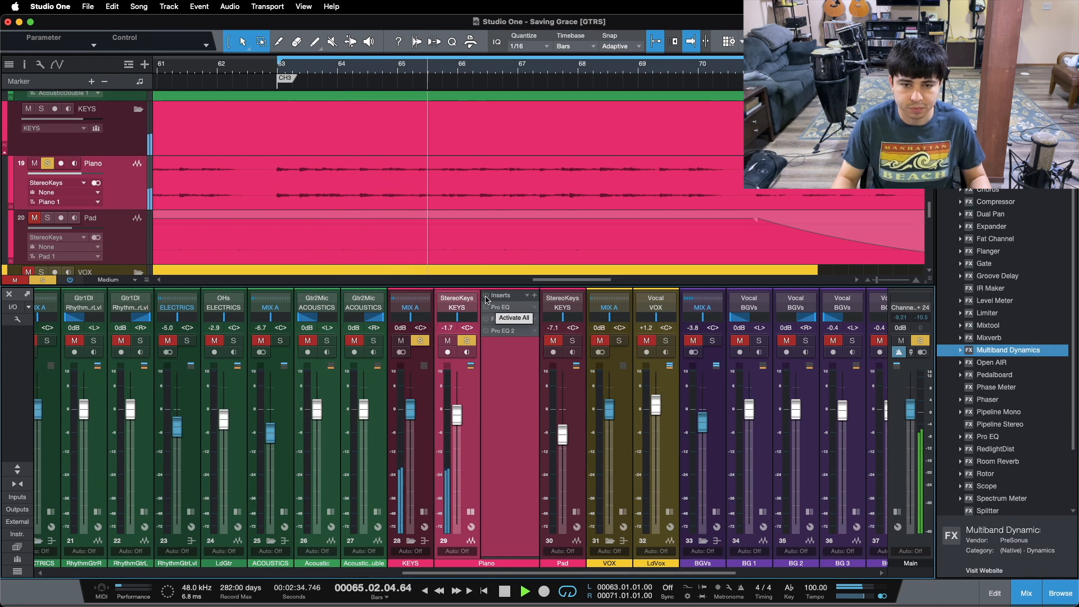
{"action": "left_click", "coordinate": [486, 296]}
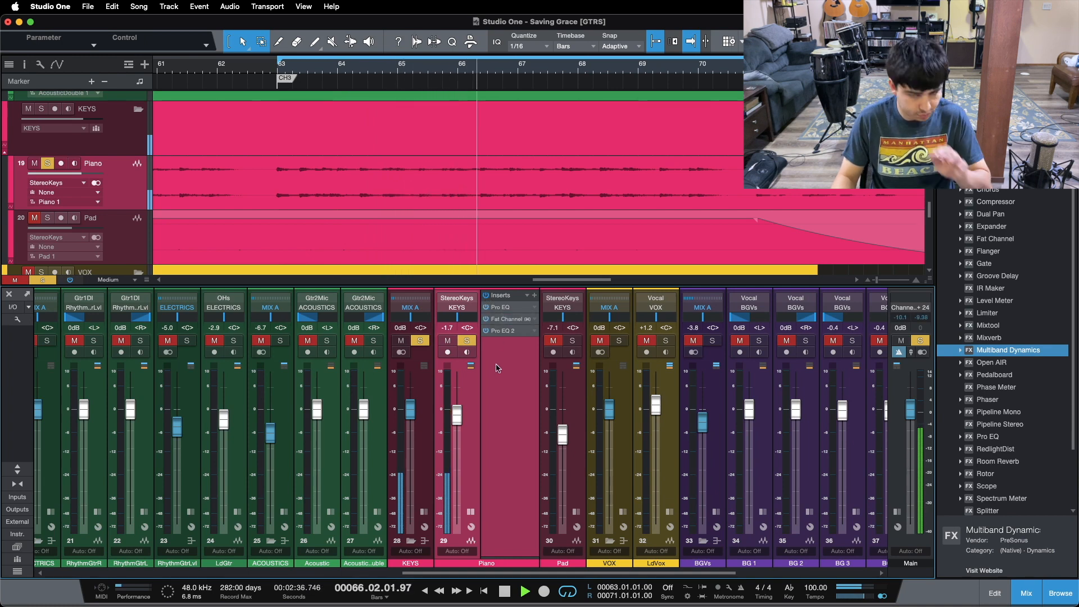
{"action": "left_click", "coordinate": [486, 298]}
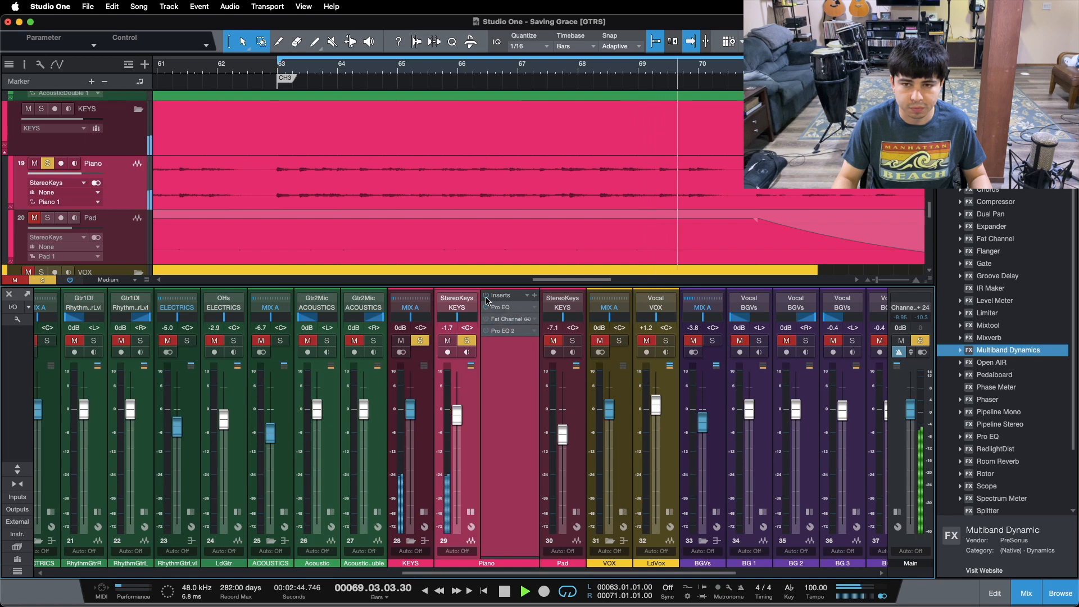
{"action": "left_click", "coordinate": [487, 298]}
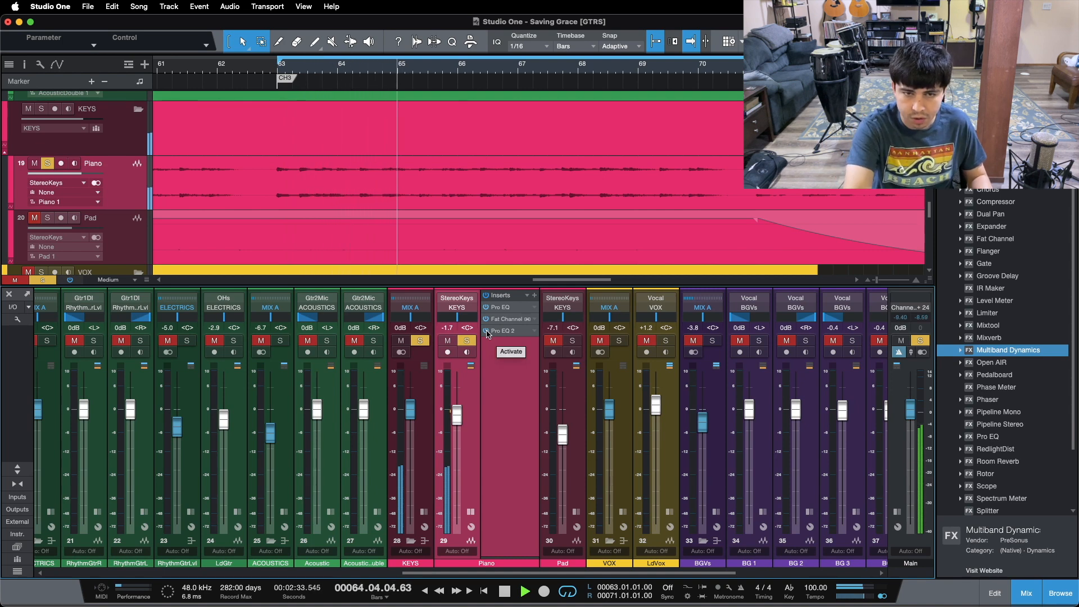
{"action": "key", "text": "space"}
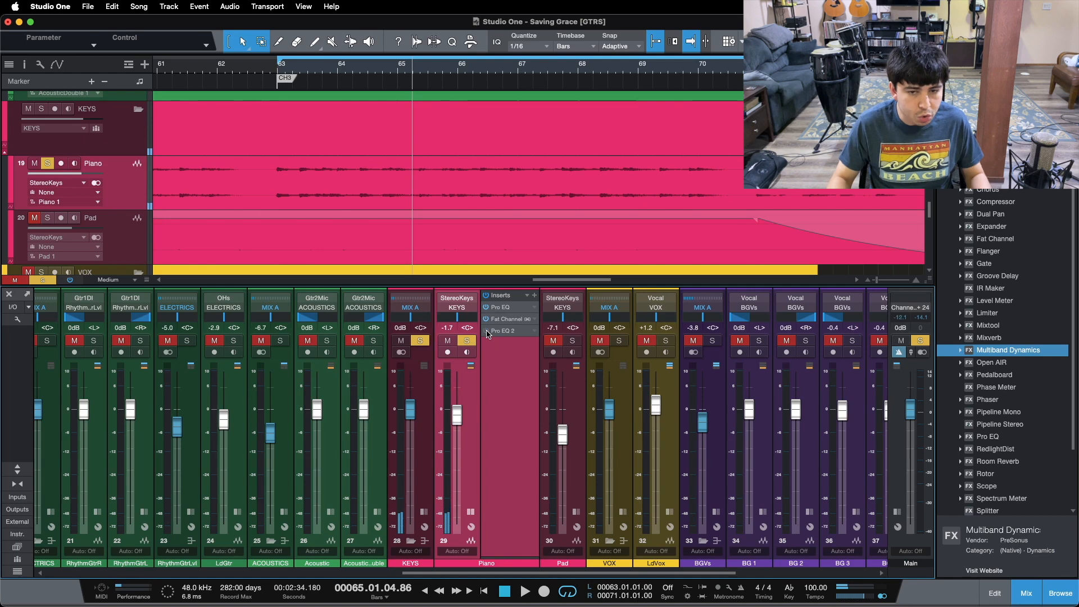
Open the first Pro EQ on the Piano channel and switch off its HMF band
{"action": "left_click", "coordinate": [496, 309]}
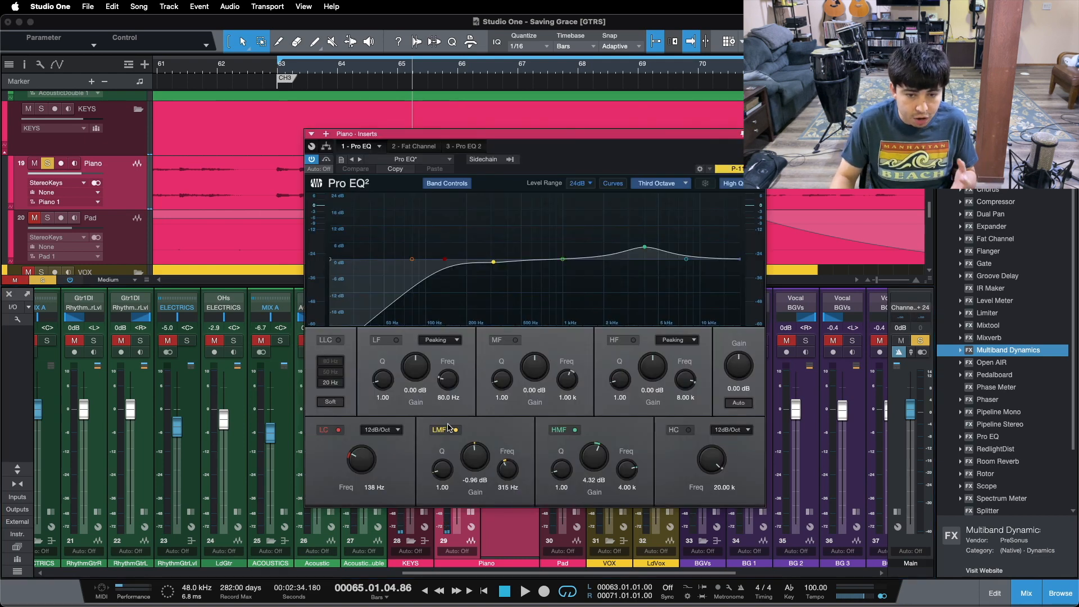
{"action": "left_click", "coordinate": [575, 429]}
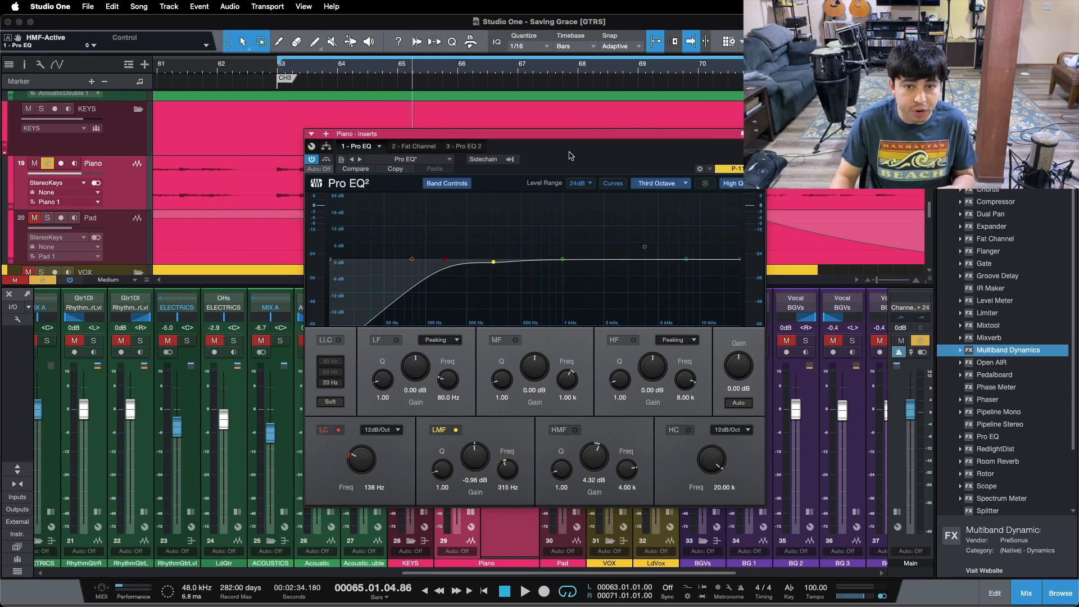
{"action": "left_click_drag", "start_coordinate": [569, 152], "coordinate": [843, 150]}
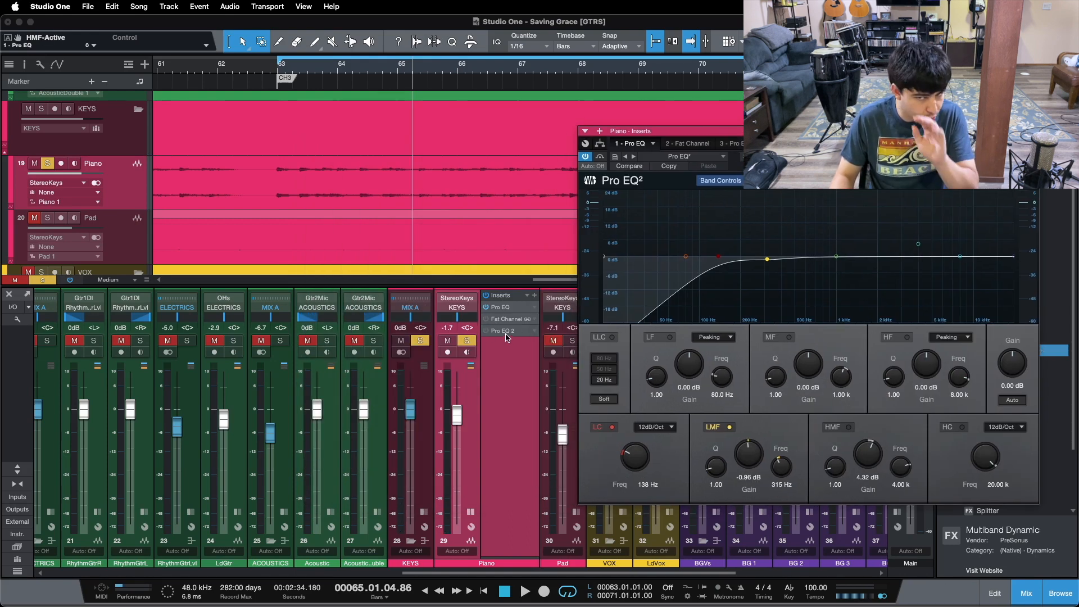
{"action": "left_click_drag", "start_coordinate": [852, 162], "coordinate": [716, 190]}
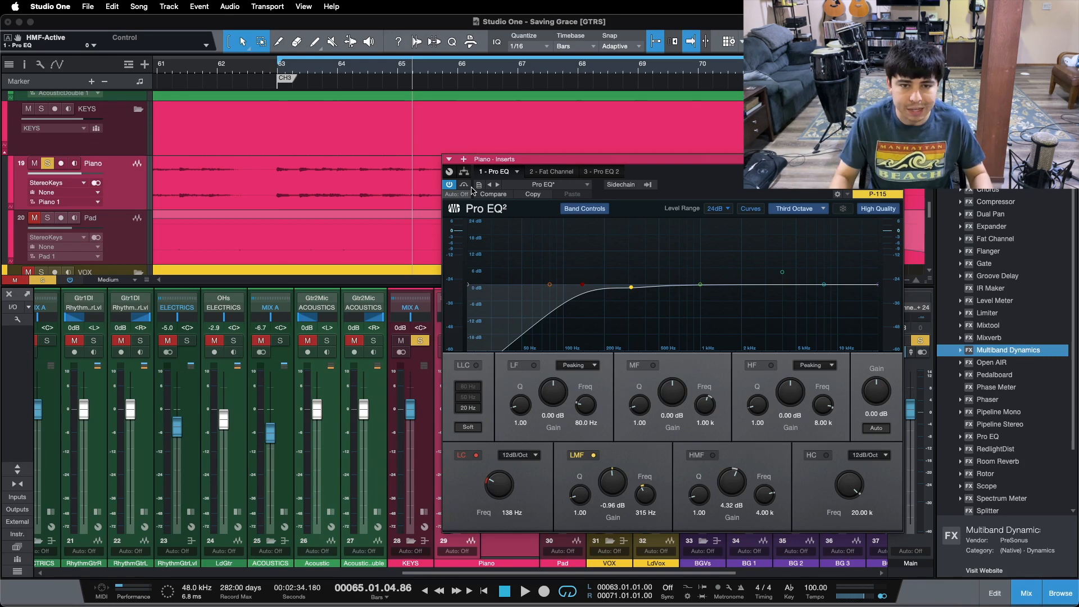
Loop the chorus from bar 63 and compare the soloed Piano with the first Pro EQ bypassed and engaged
{"action": "key", "text": "KP_1"}
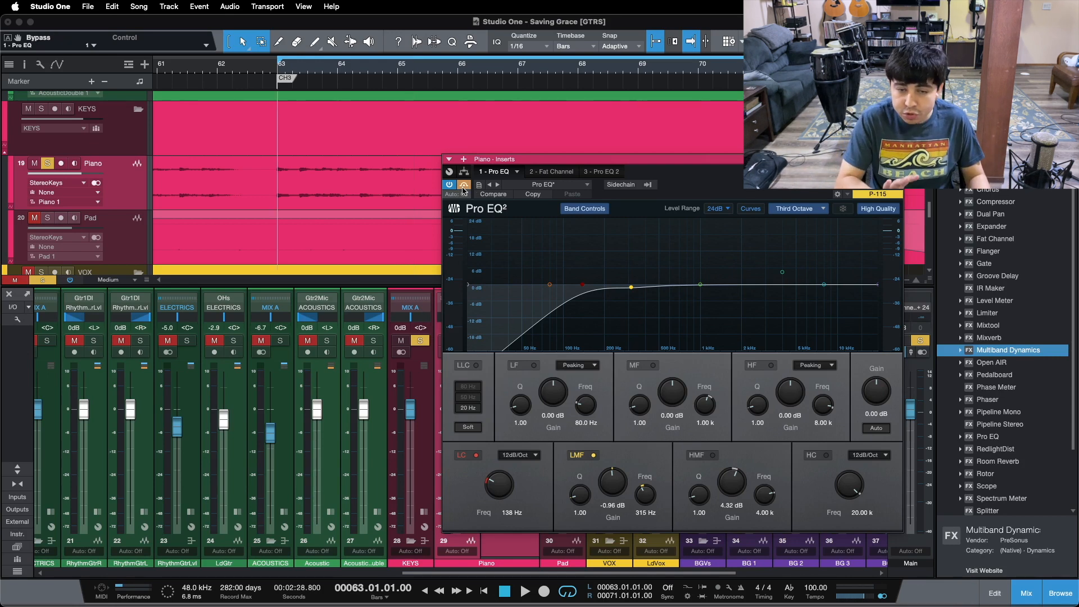
{"action": "key", "text": "space"}
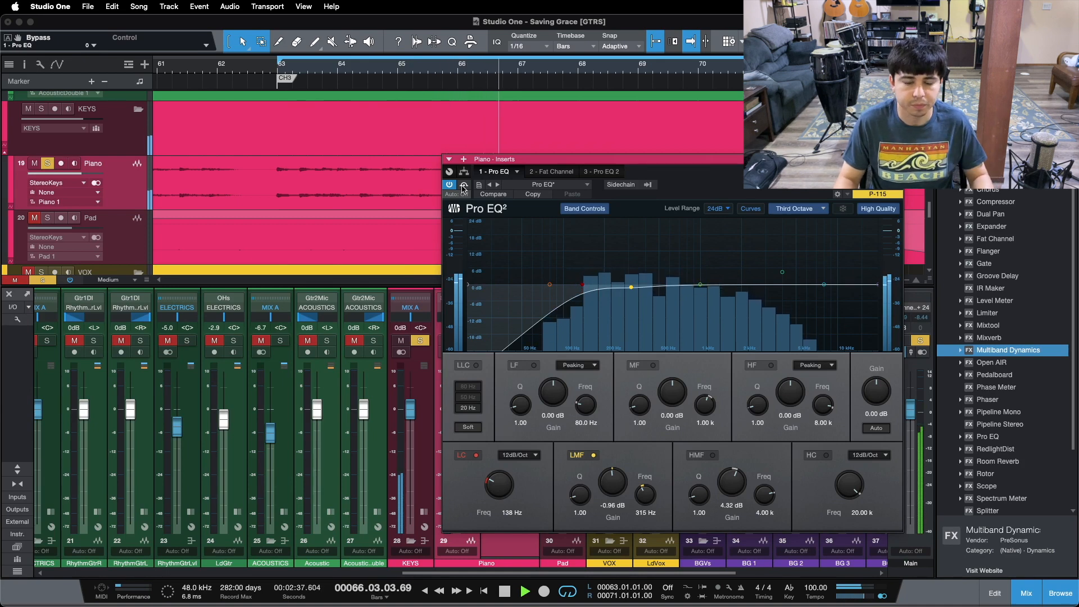
{"action": "left_click", "coordinate": [464, 186]}
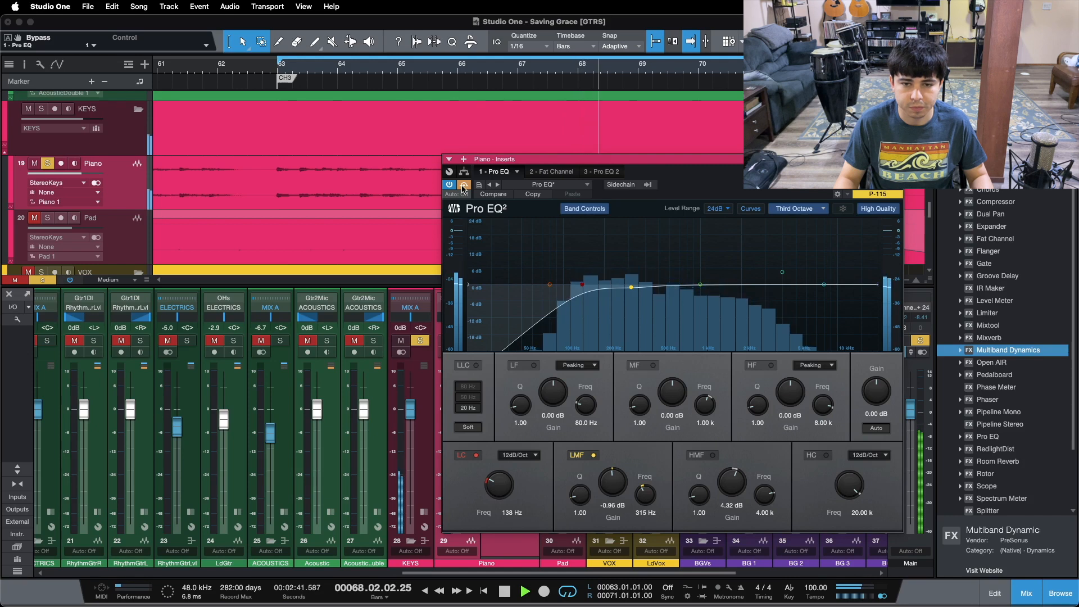
{"action": "left_click", "coordinate": [464, 186]}
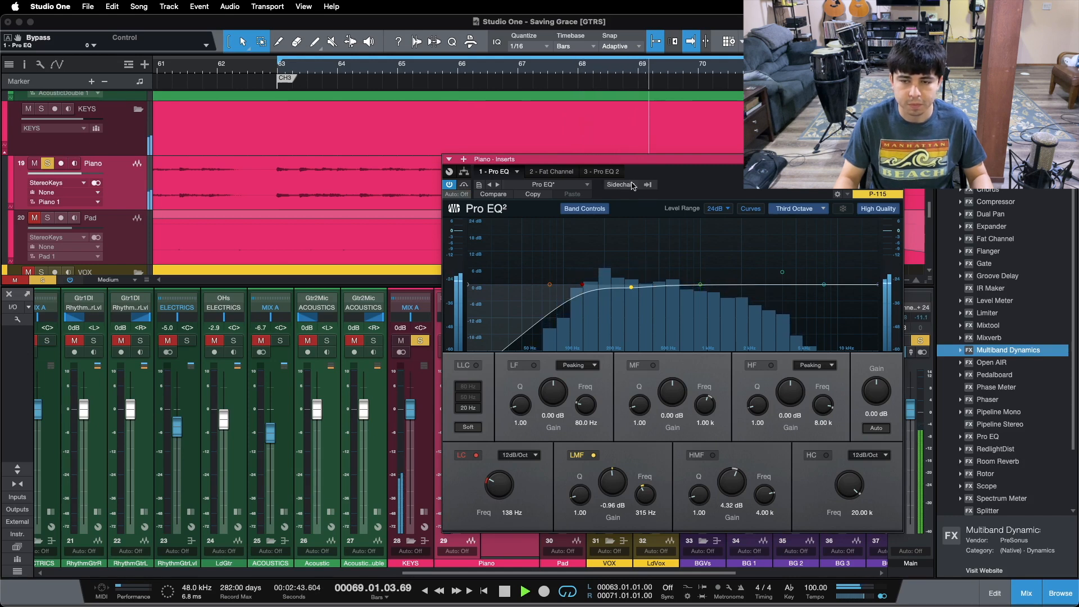
{"action": "left_click_drag", "start_coordinate": [705, 184], "coordinate": [540, 199]}
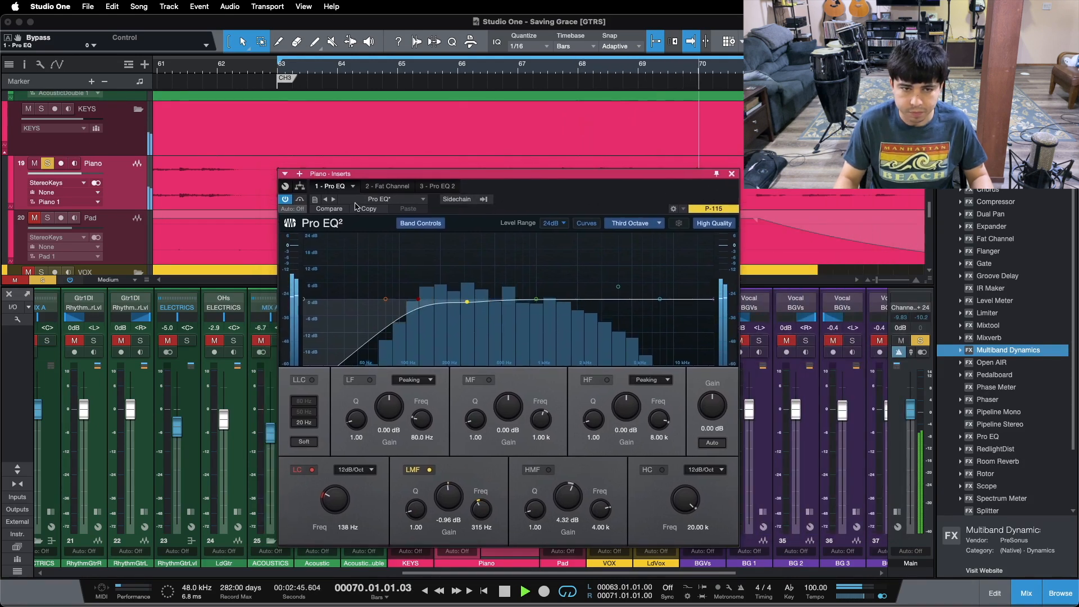
{"action": "left_click", "coordinate": [300, 201]}
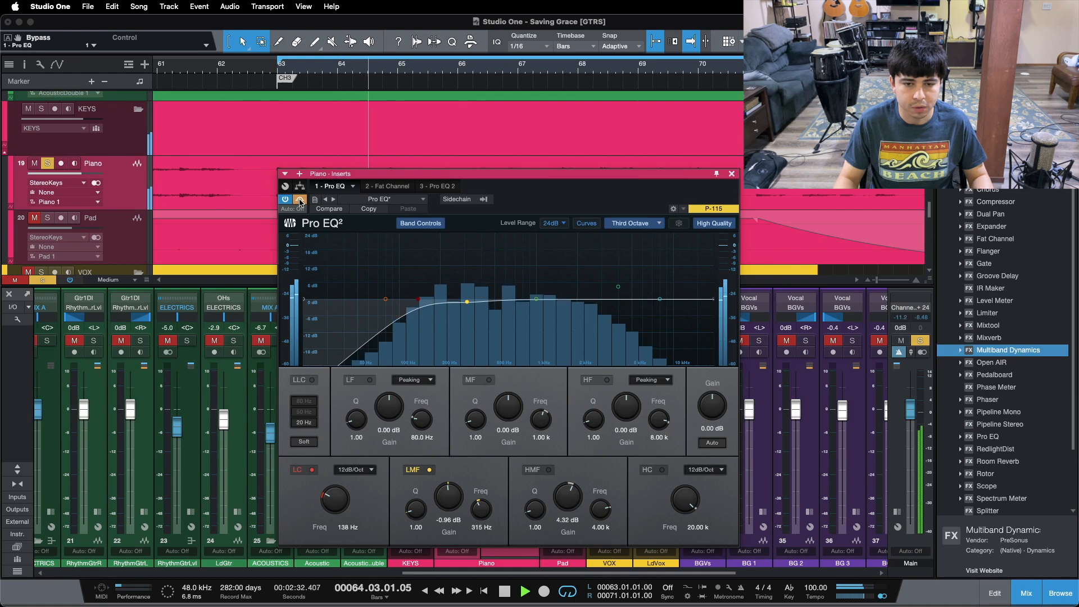
{"action": "left_click", "coordinate": [300, 201]}
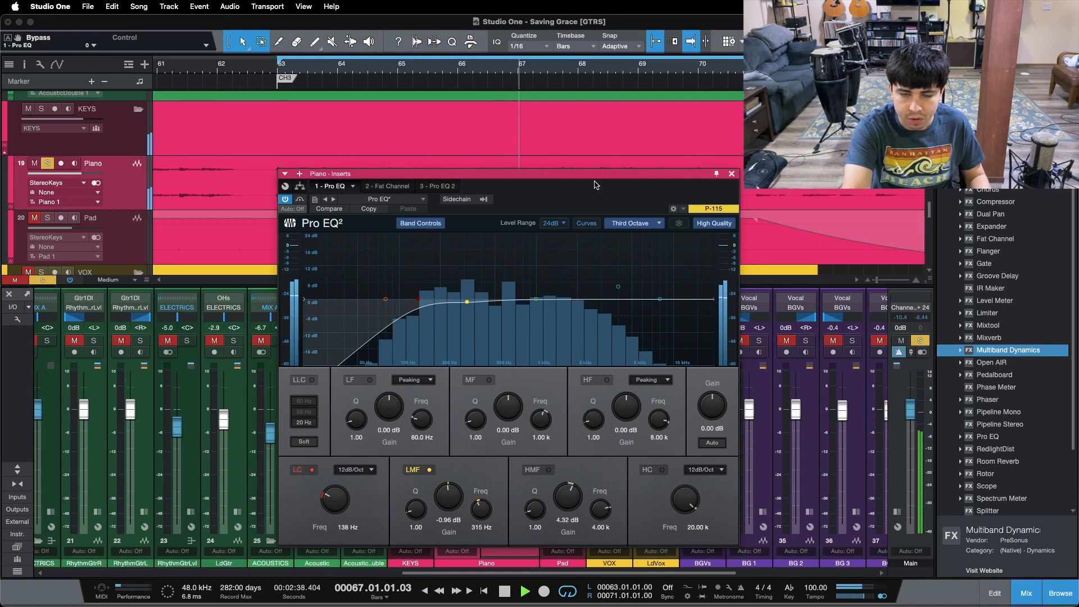
{"action": "key", "text": "space"}
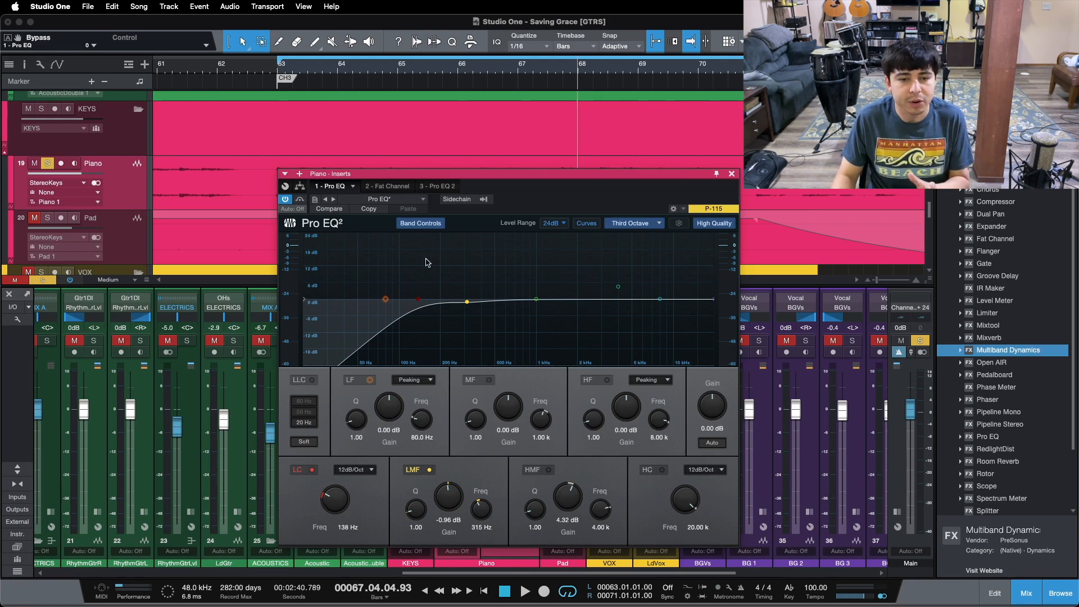
Open the Fat Channel insert on the Piano channel and activate it
{"action": "mouse_move", "coordinate": [566, 192]}
{"action": "left_mouse_down"}
{"action": "mouse_move", "coordinate": [601, 185]}
{"action": "mouse_move", "coordinate": [578, 192]}
{"action": "left_mouse_up"}
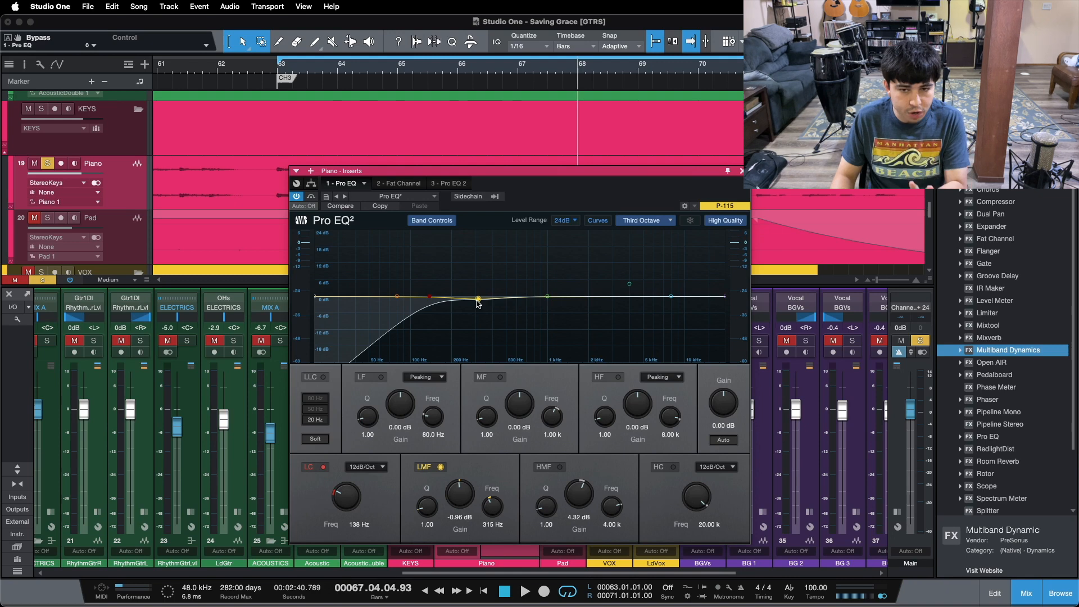
{"action": "left_click", "coordinate": [408, 187]}
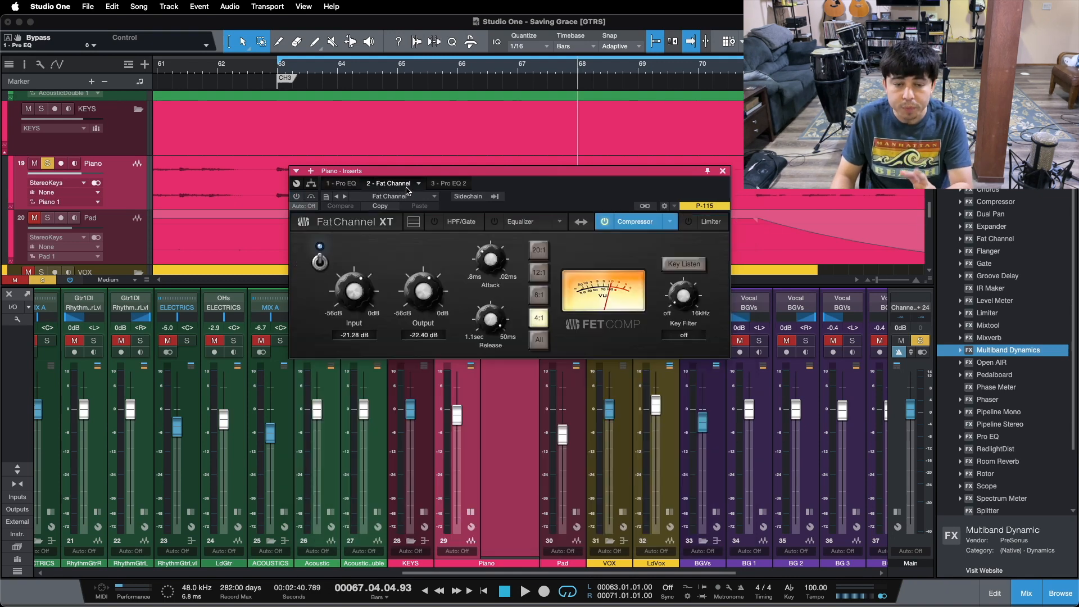
{"action": "left_click_drag", "start_coordinate": [461, 171], "coordinate": [455, 307]}
{"action": "left_click_drag", "start_coordinate": [497, 72], "coordinate": [601, 7]}
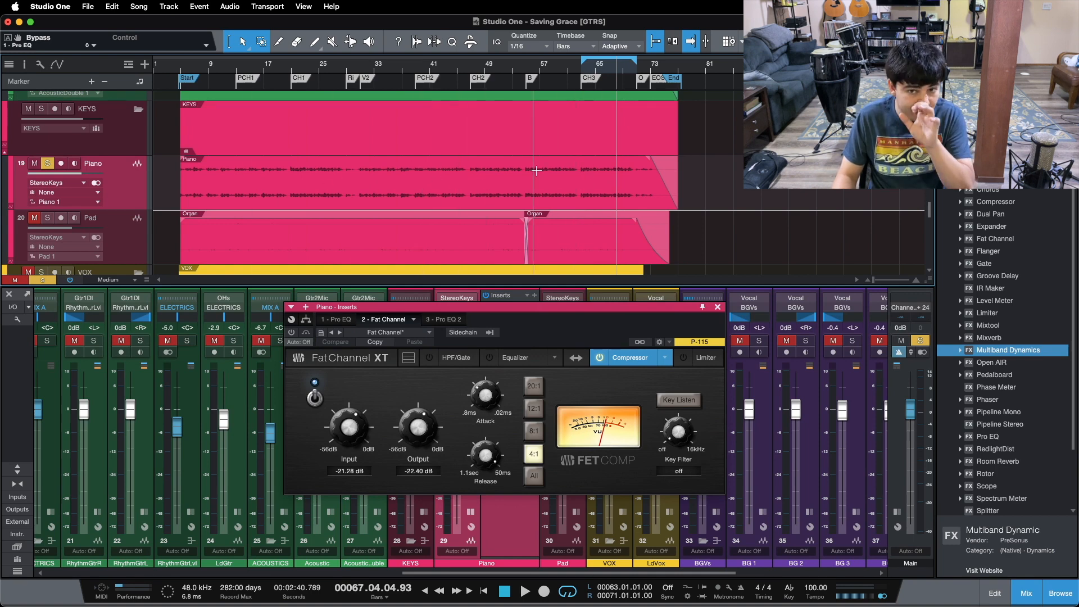
{"action": "left_click_drag", "start_coordinate": [606, 71], "coordinate": [518, 116]}
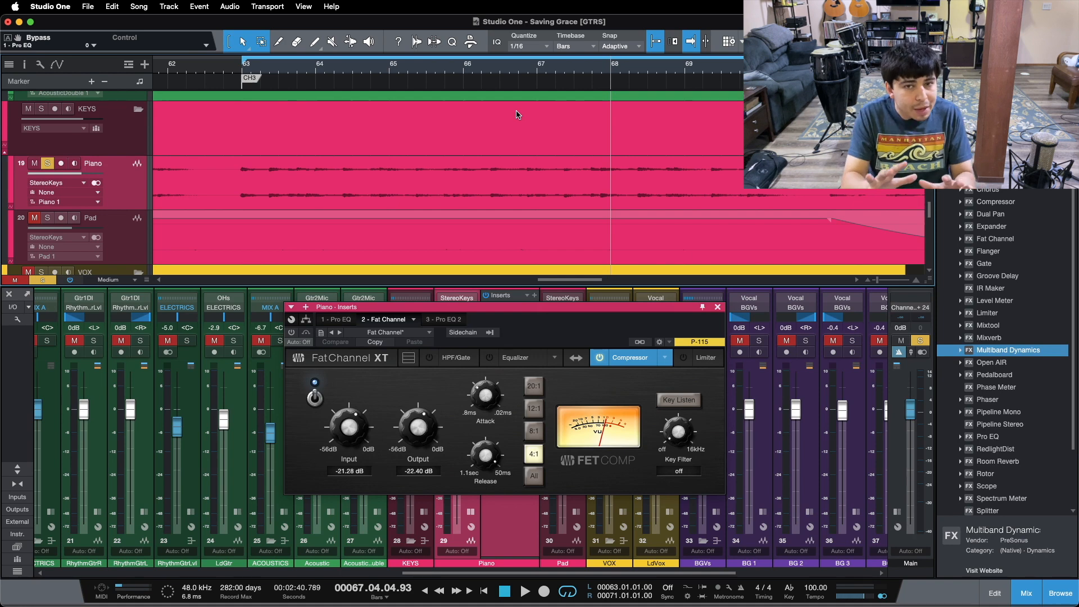
{"action": "left_click", "coordinate": [291, 332]}
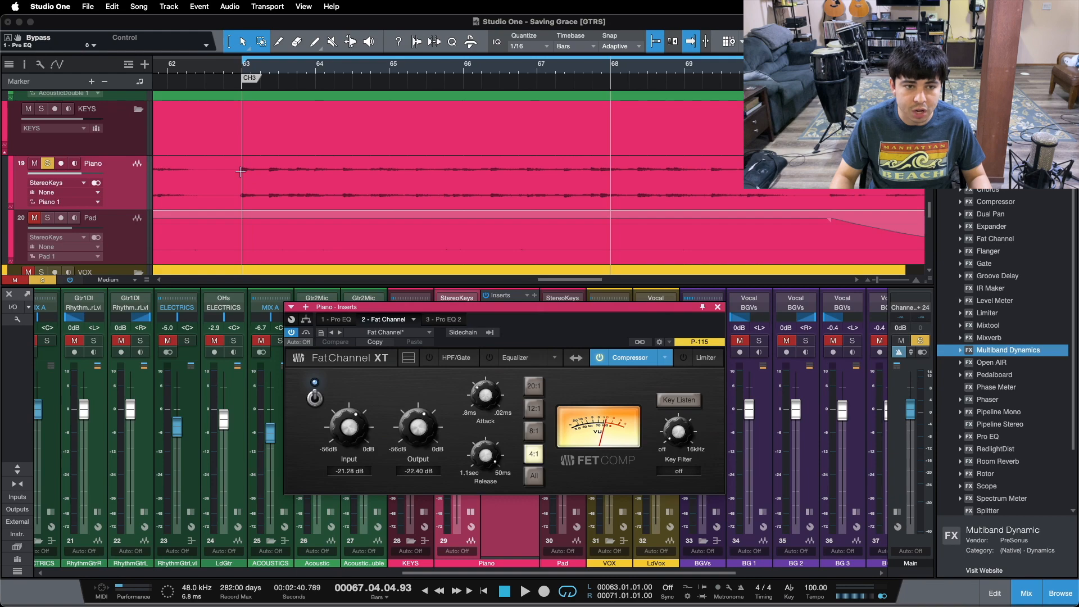
{"action": "left_click_drag", "start_coordinate": [535, 332], "coordinate": [567, 313]}
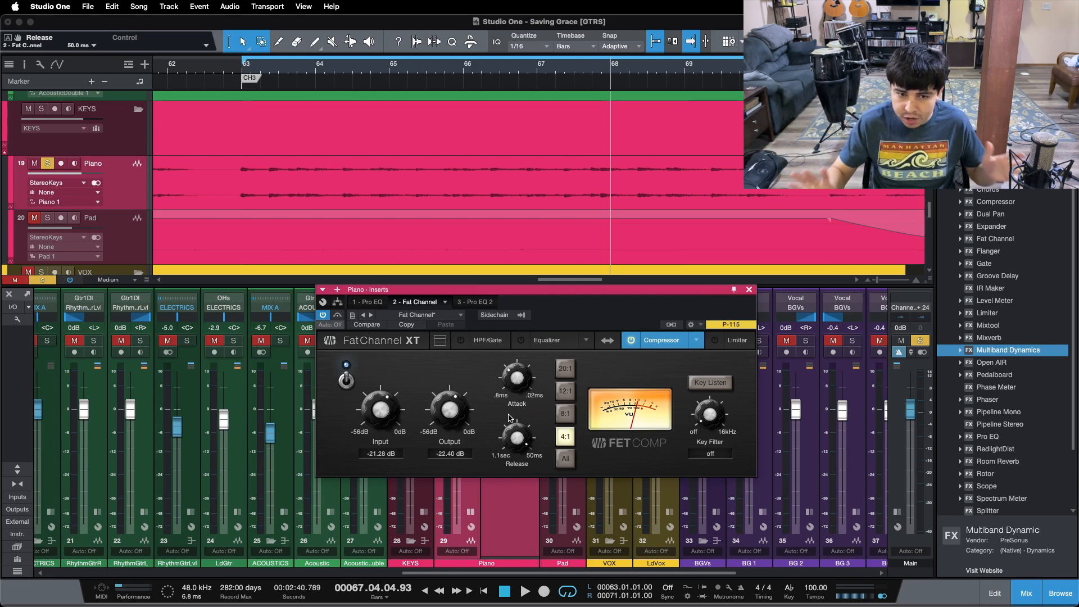
Play the chorus from bar 63 and compare the soloed Piano with the Fat Channel's FET compressor off and on
{"action": "key", "text": "KP_1"}
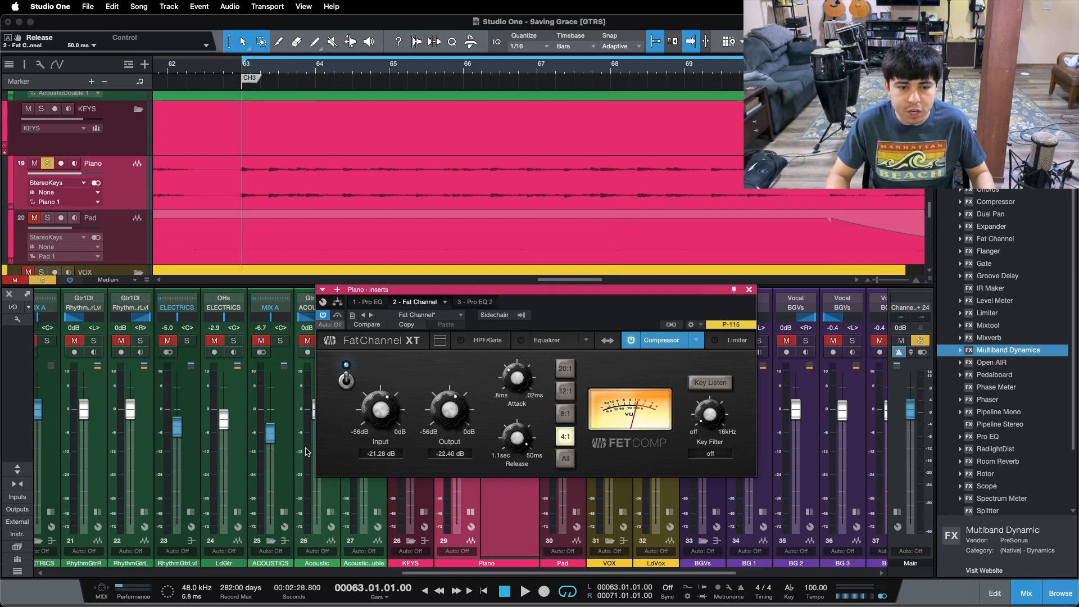
{"action": "left_click", "coordinate": [347, 381]}
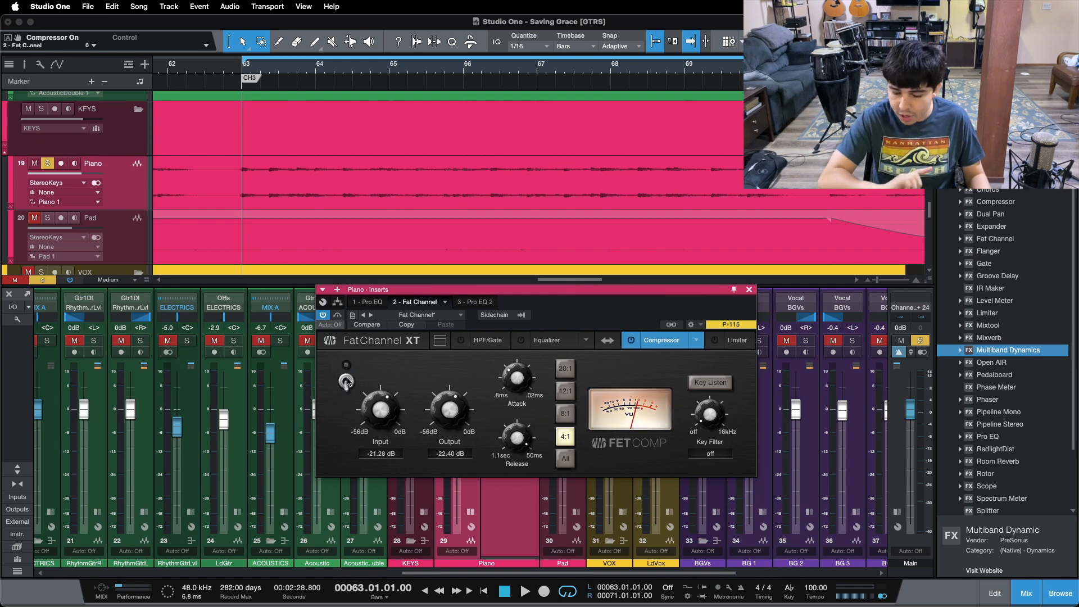
{"action": "key", "text": "space"}
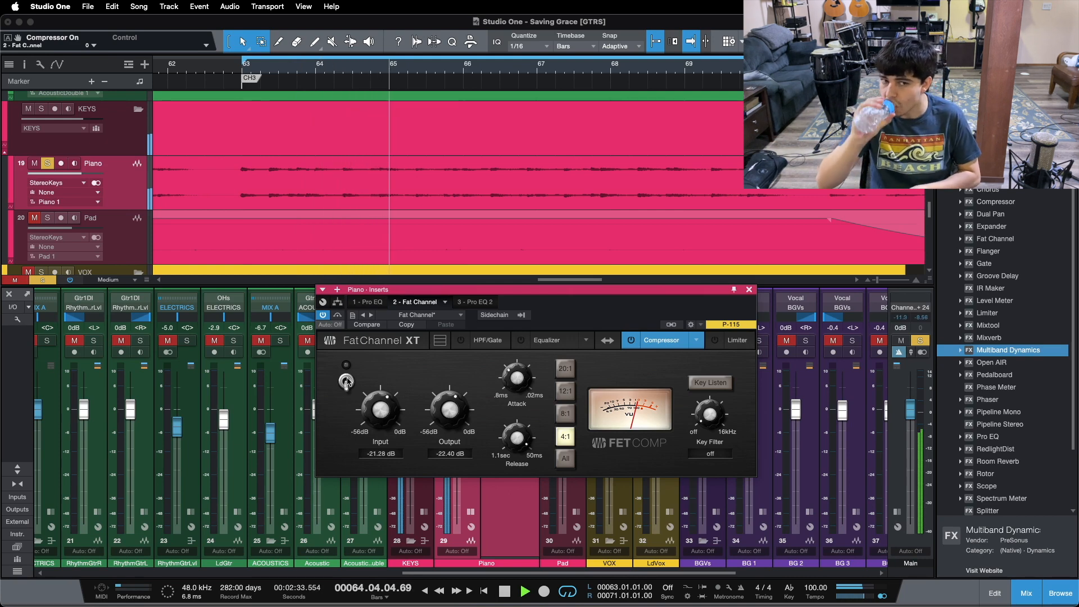
{"action": "left_click", "coordinate": [347, 380]}
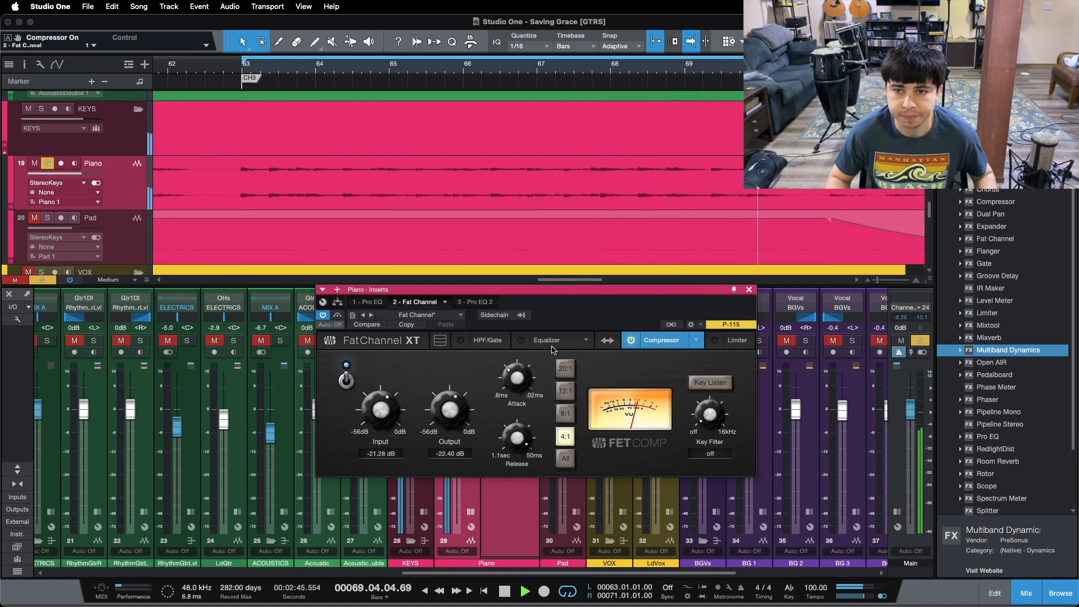
{"action": "key", "text": "space"}
{"action": "key", "text": "space"}
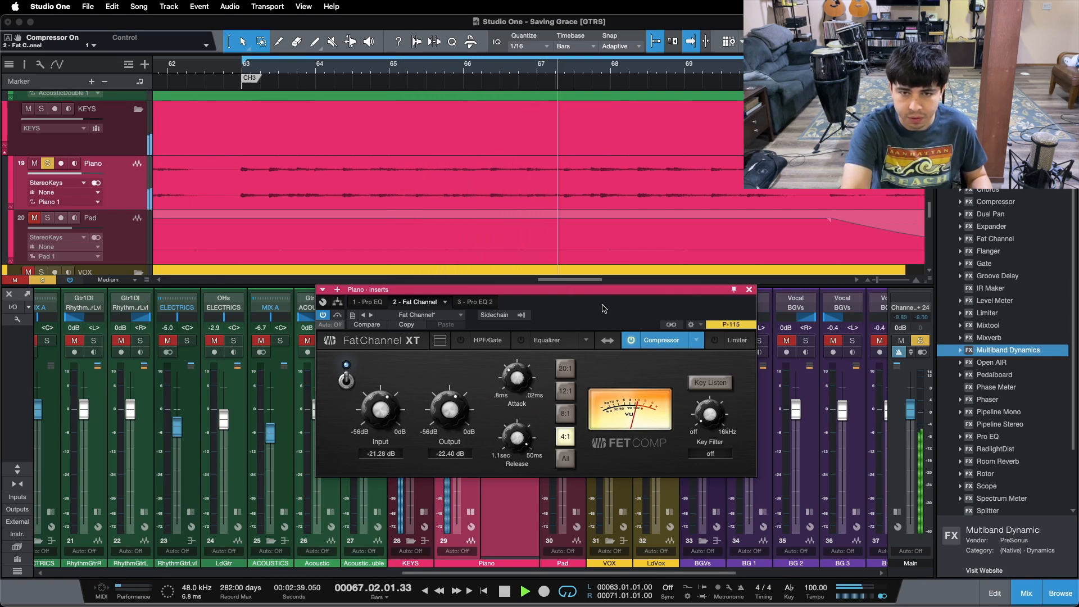
Replay the chorus from bar 63 with the Fat Channel's FET compressor bypassed, toggle it on the soloed Piano, and leave it engaged
{"action": "key", "text": "space"}
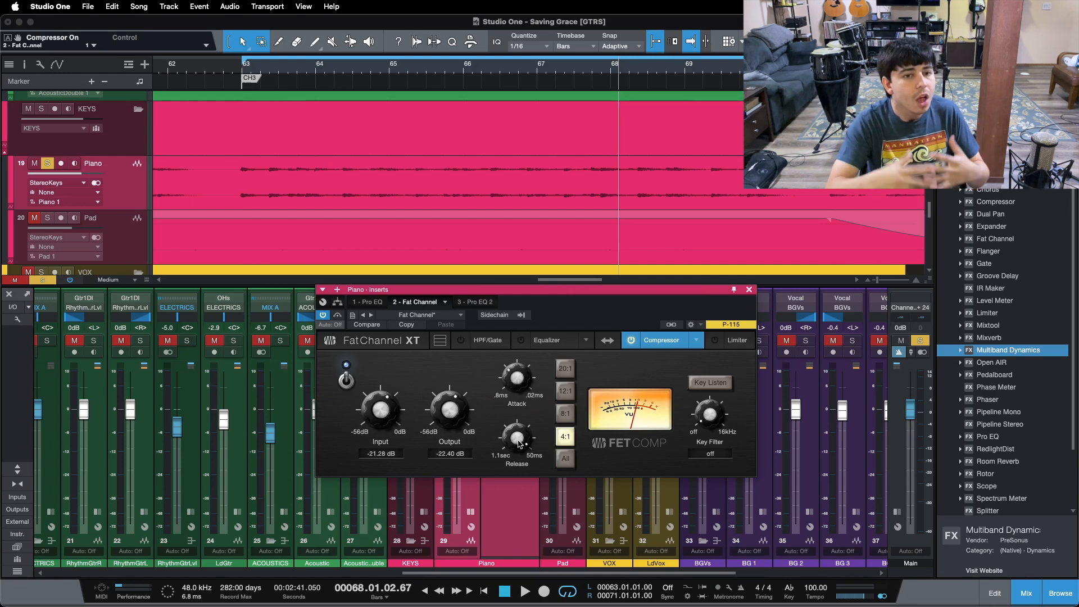
{"action": "left_click", "coordinate": [346, 382]}
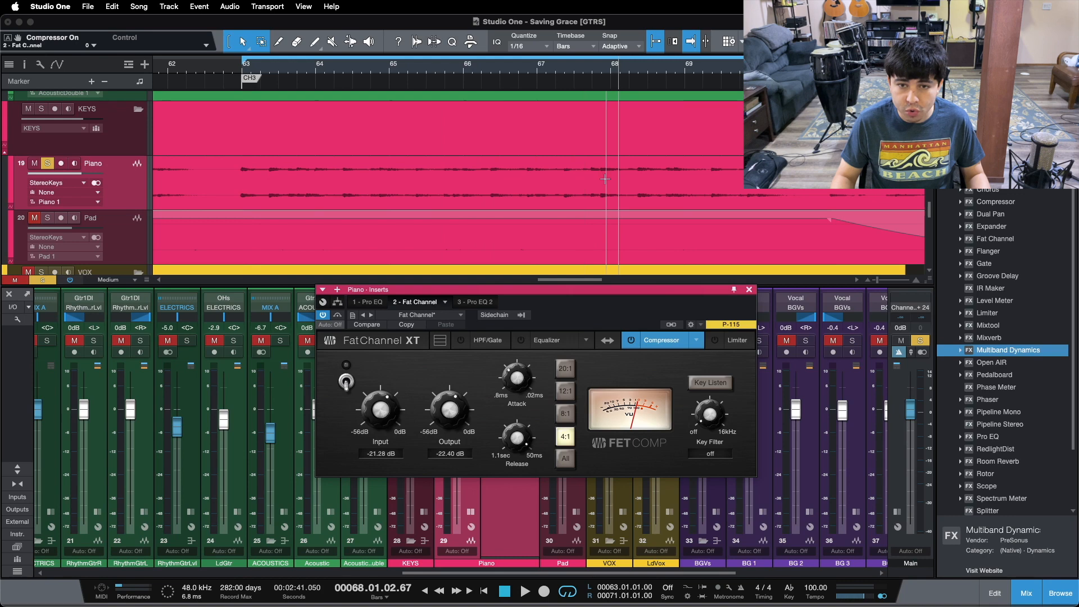
{"action": "key", "text": "KP_1"}
{"action": "key", "text": "space"}
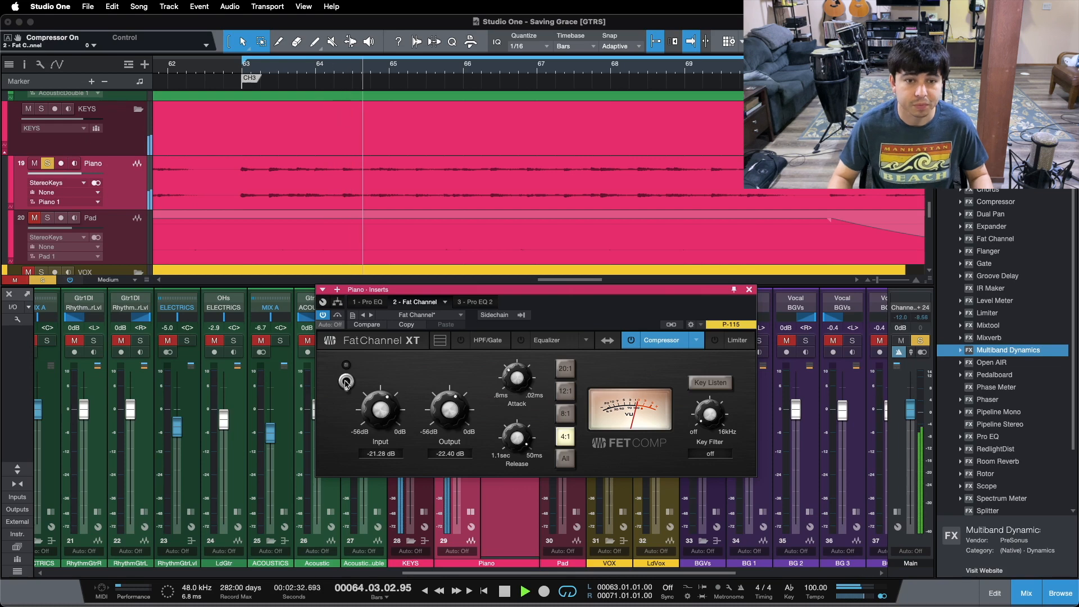
{"action": "left_click", "coordinate": [346, 382]}
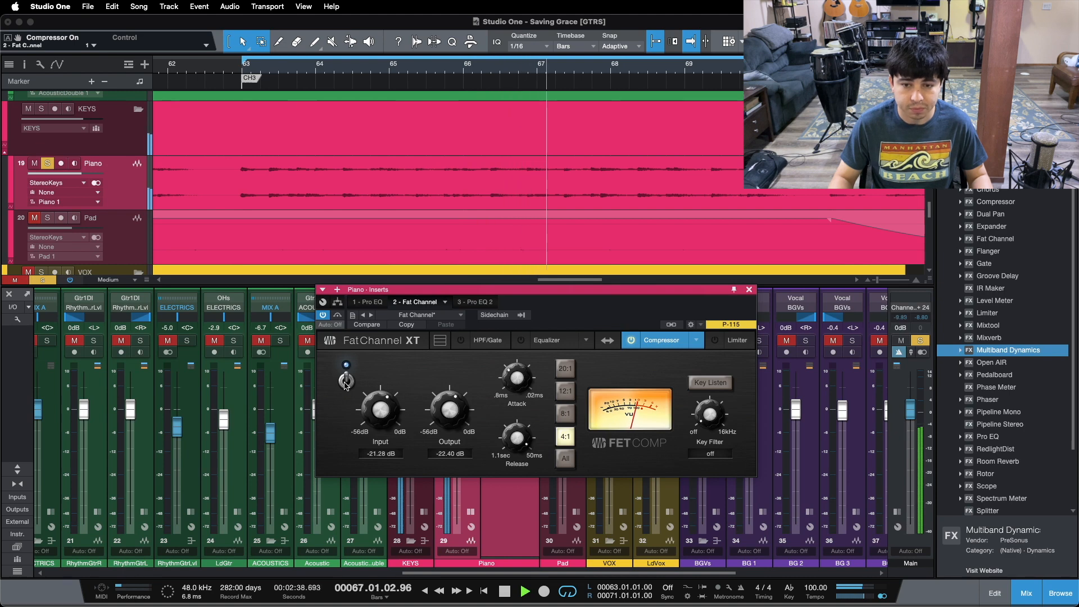
{"action": "left_click", "coordinate": [346, 381]}
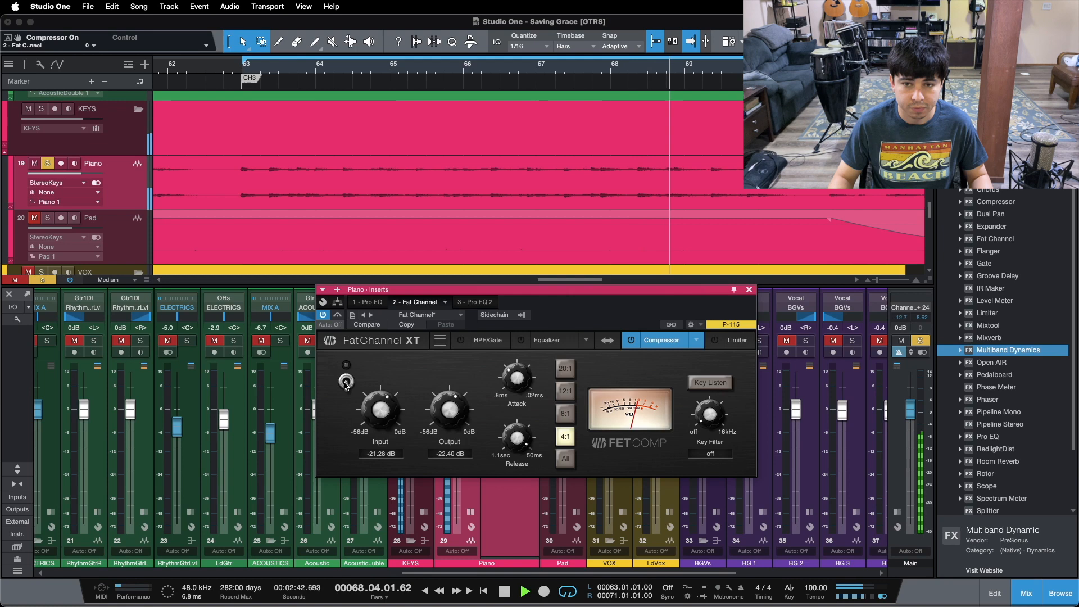
{"action": "left_click", "coordinate": [345, 382]}
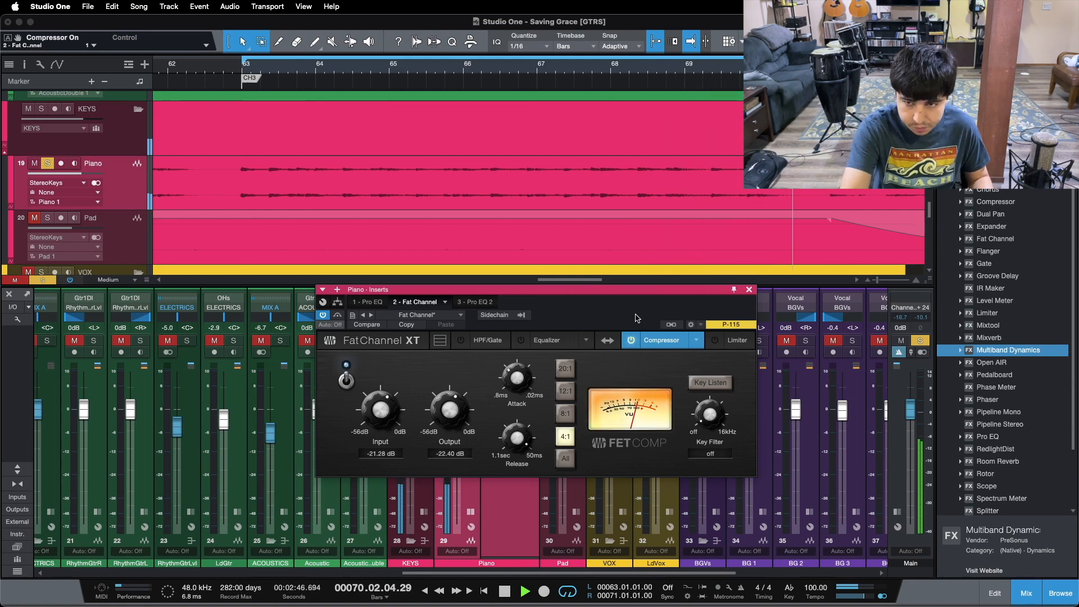
{"action": "key", "text": "space"}
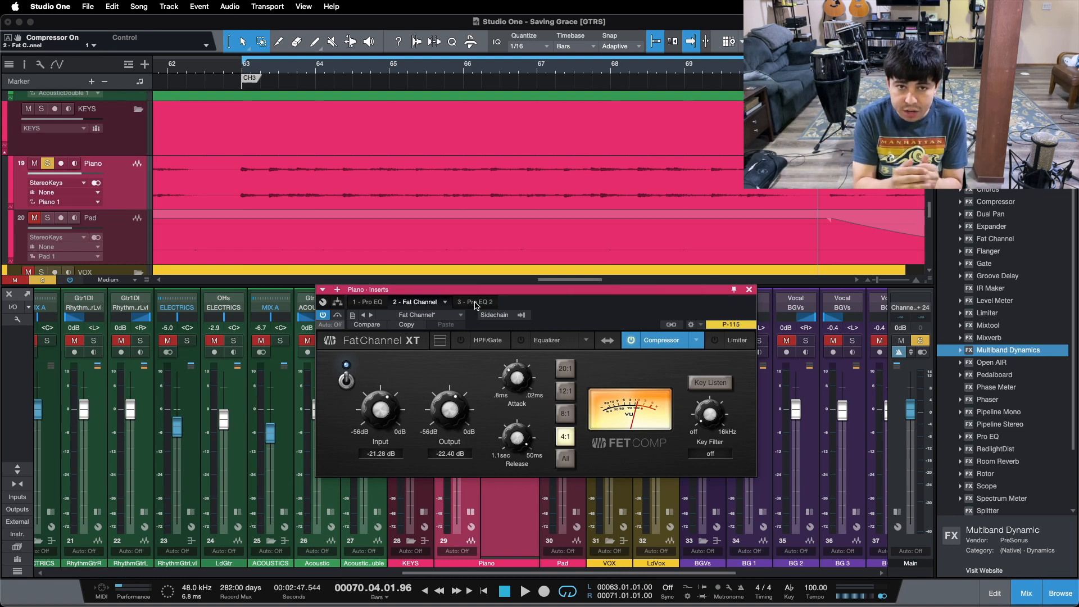
Switch the Piano insert window back to the first Pro EQ and reposition it so all band controls are visible
{"action": "left_click", "coordinate": [366, 305]}
{"action": "left_click_drag", "start_coordinate": [649, 321], "coordinate": [651, 263]}
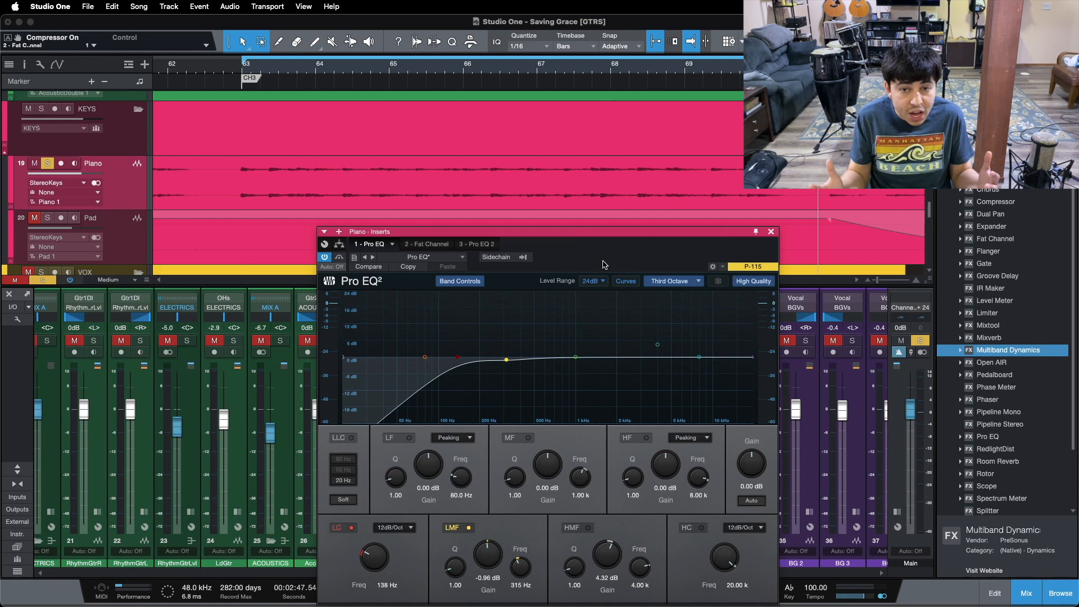
{"action": "left_click_drag", "start_coordinate": [604, 264], "coordinate": [591, 219]}
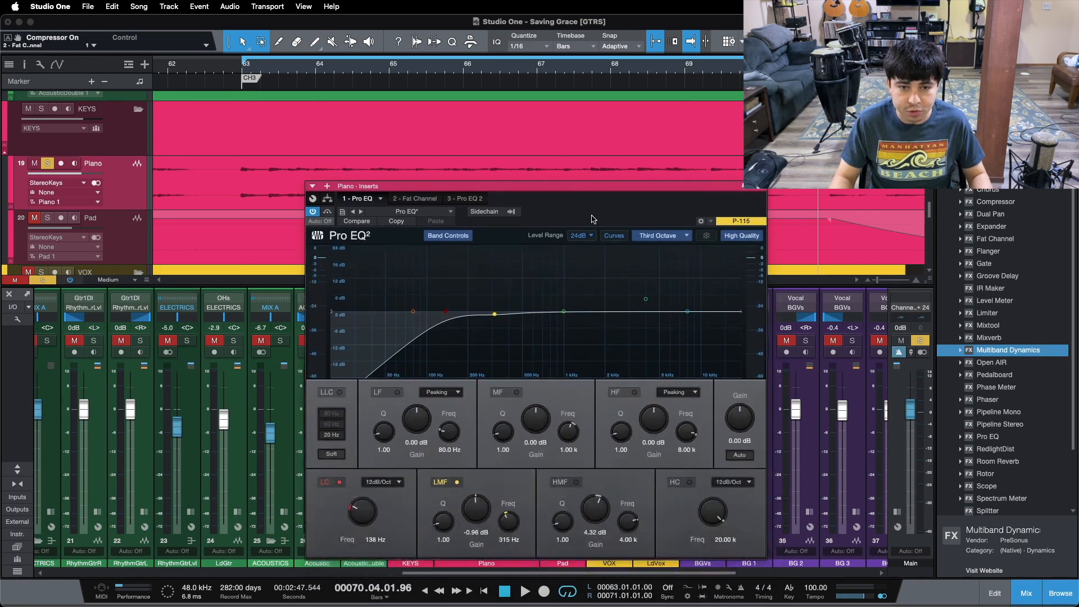
Play the chorus from bar 63, compare the first Pro EQ's HMF band on and off, and leave the band on
{"action": "key", "text": "KP_1"}
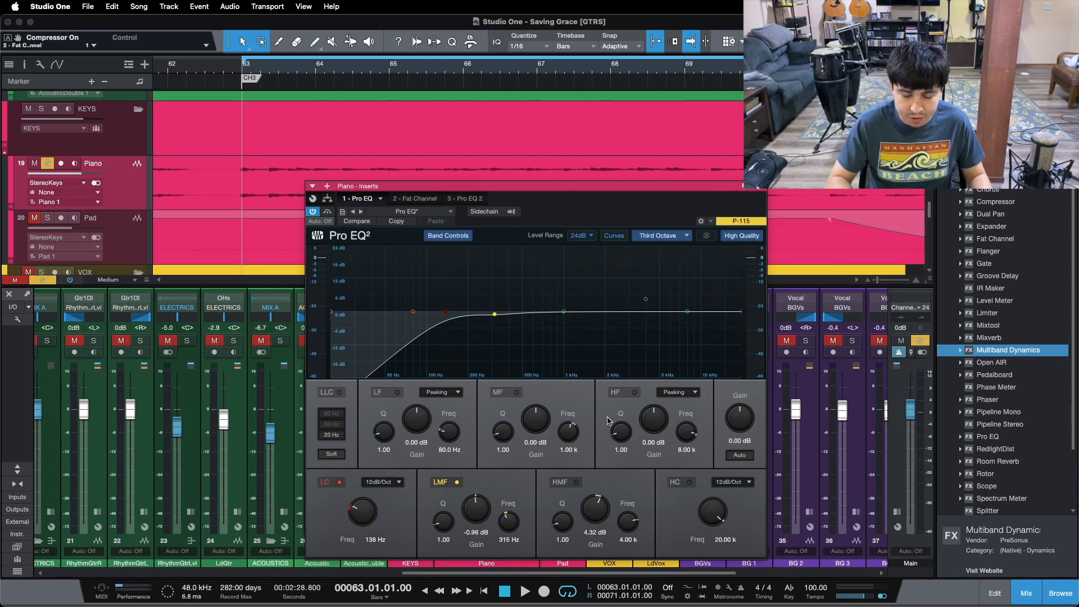
{"action": "key", "text": "space"}
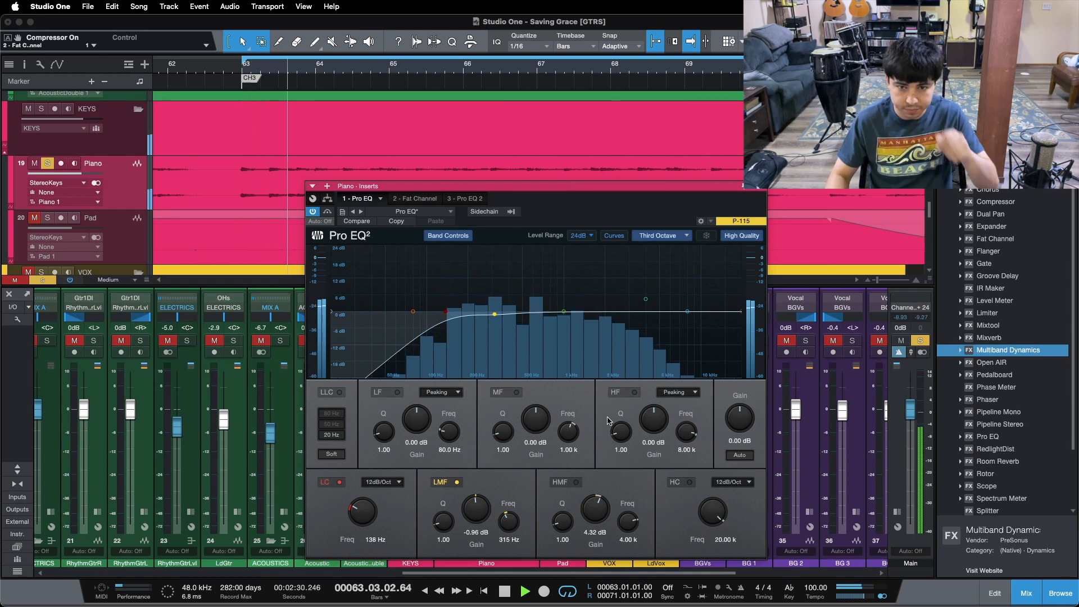
{"action": "left_click", "coordinate": [570, 486]}
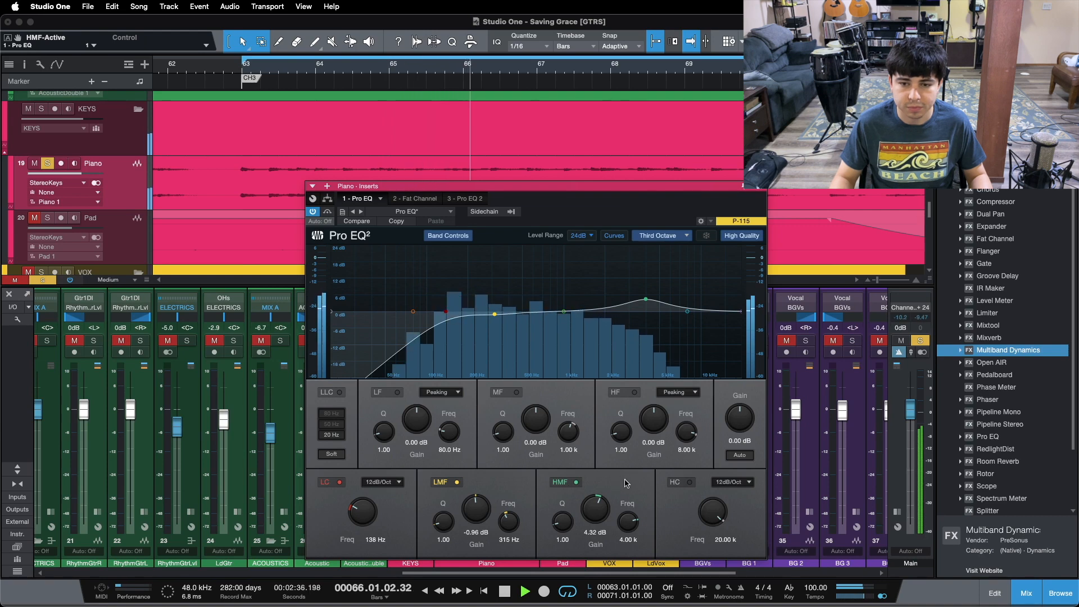
{"action": "left_click", "coordinate": [567, 485]}
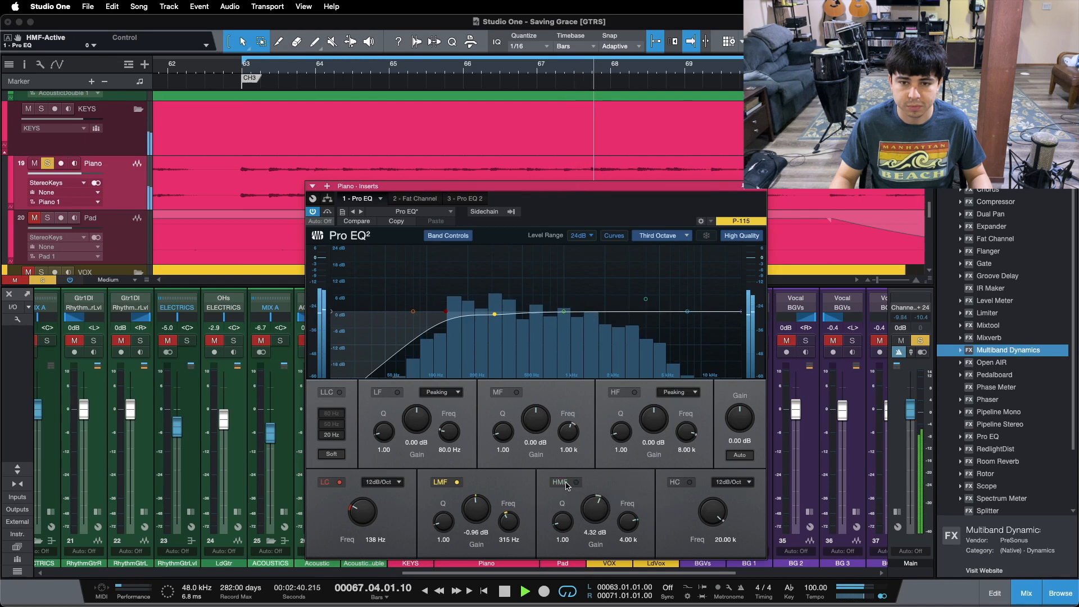
{"action": "left_click", "coordinate": [566, 484]}
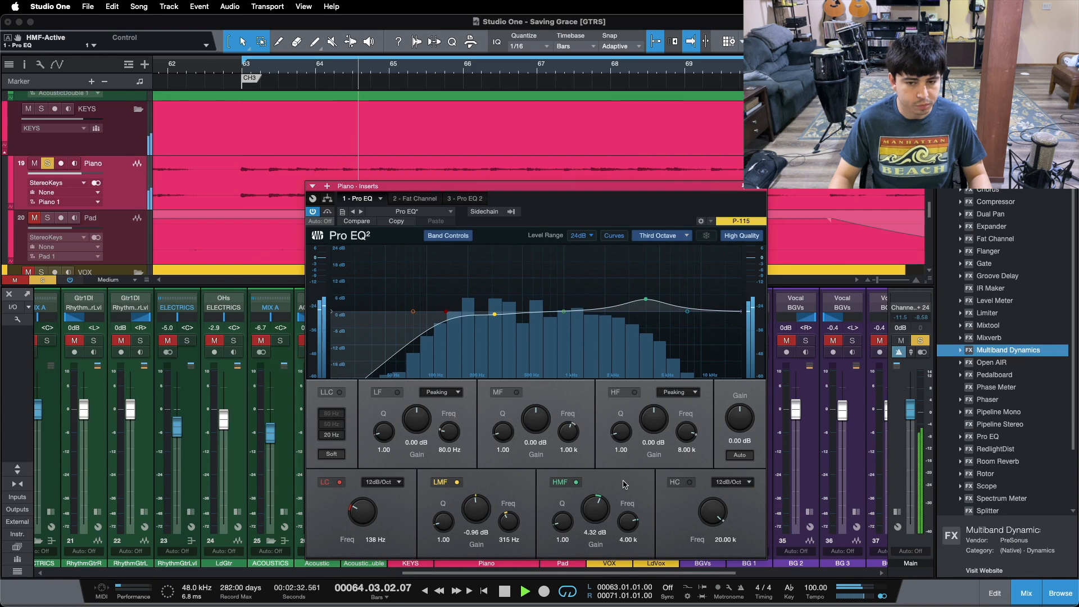
{"action": "left_click", "coordinate": [572, 483]}
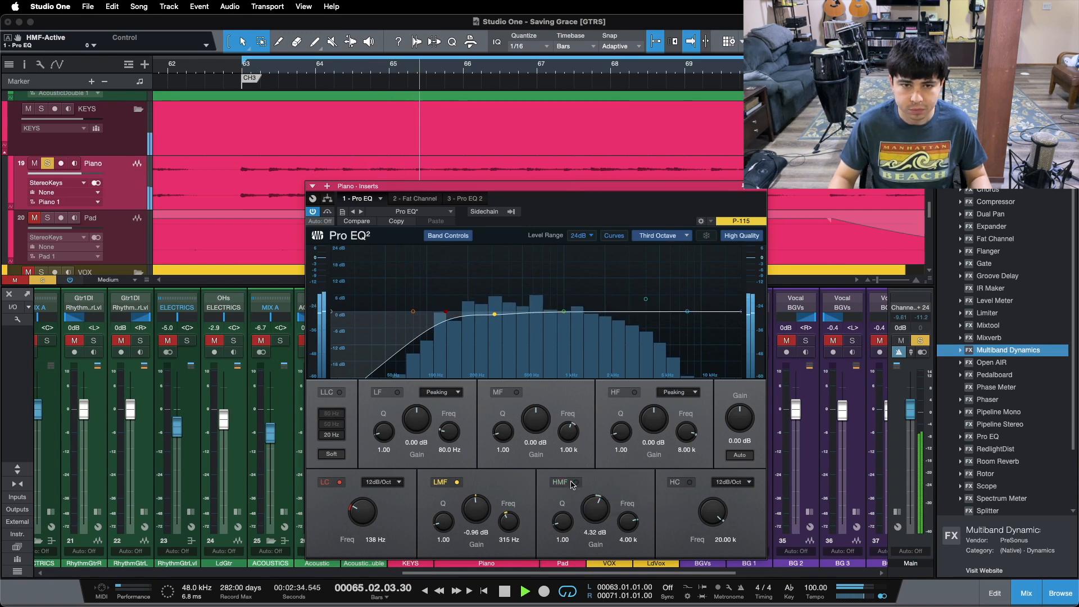
{"action": "left_click", "coordinate": [573, 483]}
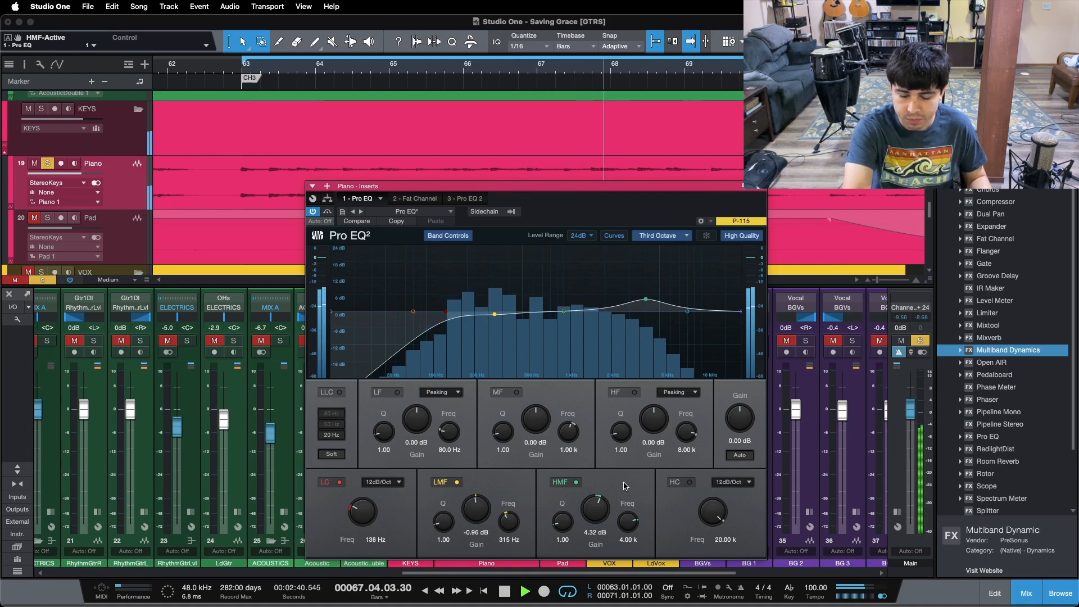
{"action": "key", "text": "space"}
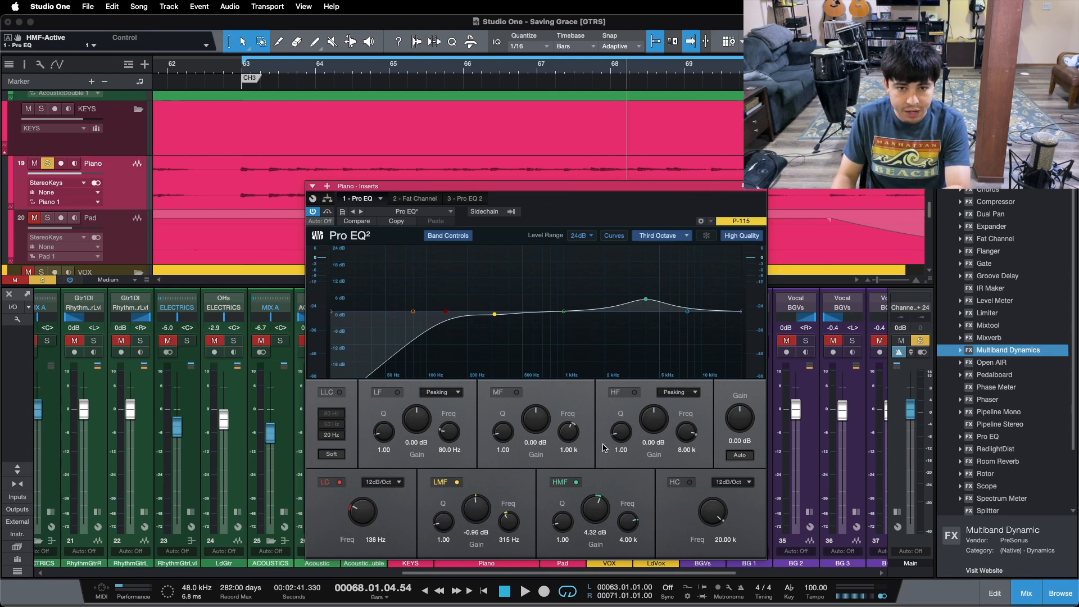
Activate the Pro EQ 2 insert on the Piano channel and revisit the first Pro EQ before returning to it
{"action": "left_click", "coordinate": [466, 199]}
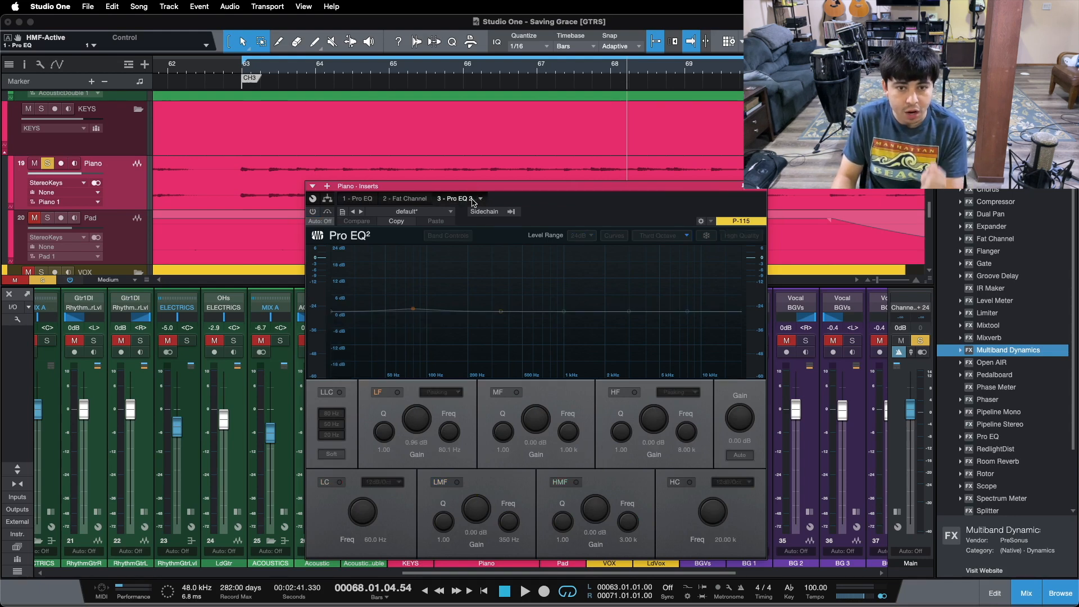
{"action": "left_click", "coordinate": [313, 212]}
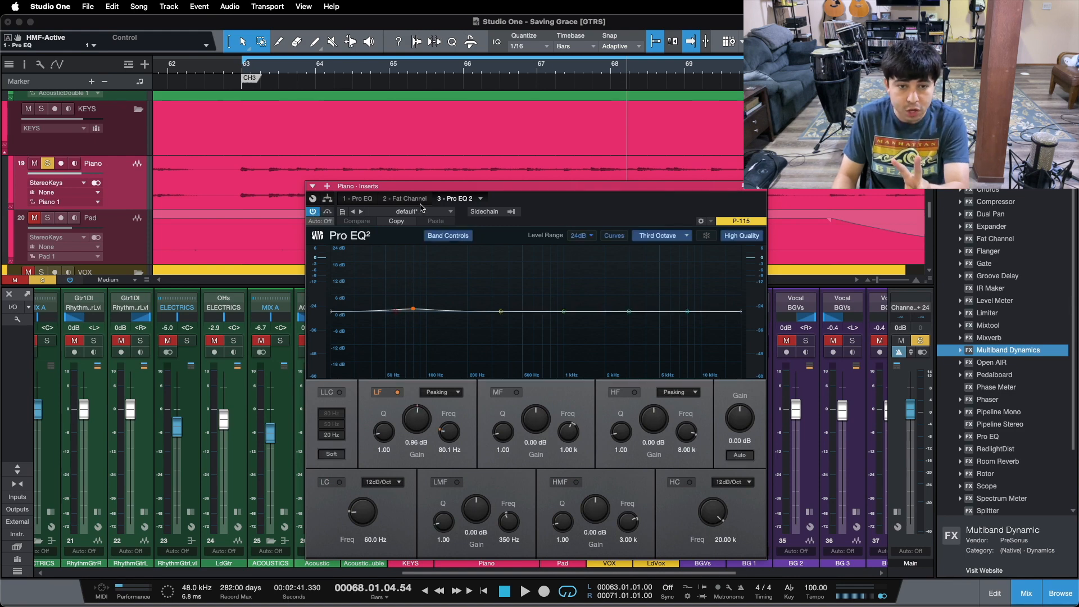
{"action": "left_click", "coordinate": [364, 199]}
{"action": "left_click", "coordinate": [467, 200]}
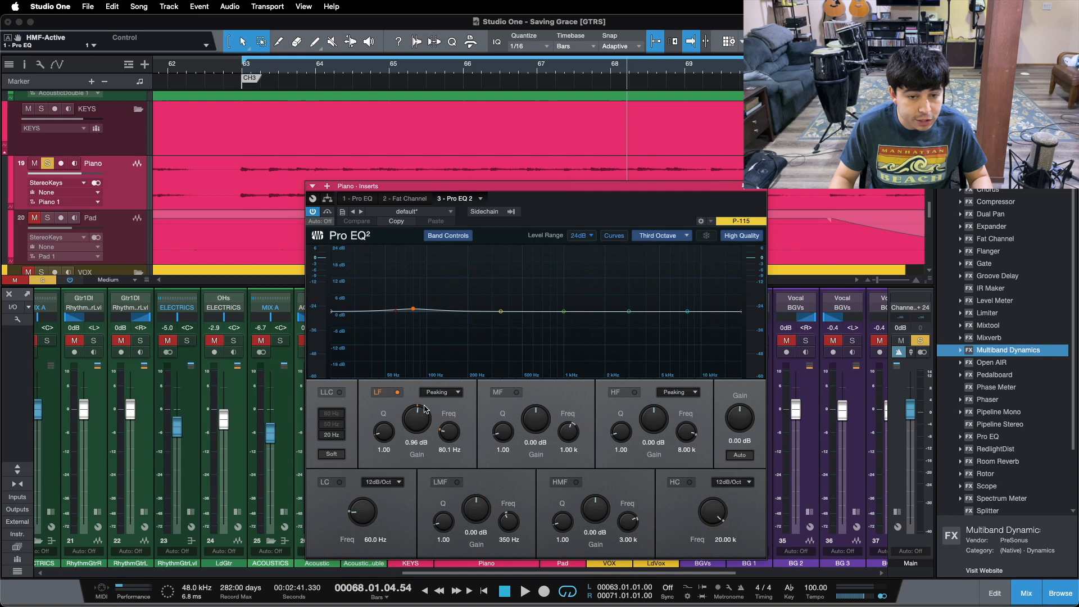
Play the soloed Piano from bar 63, compare Pro EQ 2's LF band off and on, and leave the band on
{"action": "left_click", "coordinate": [397, 393]}
{"action": "key", "text": "KP_1"}
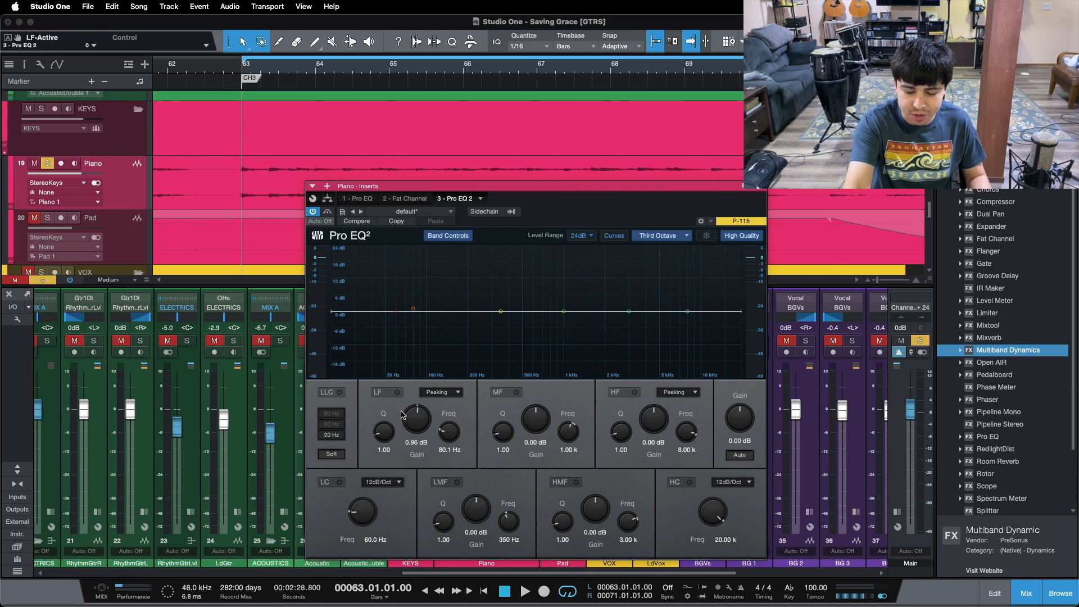
{"action": "key", "text": "space"}
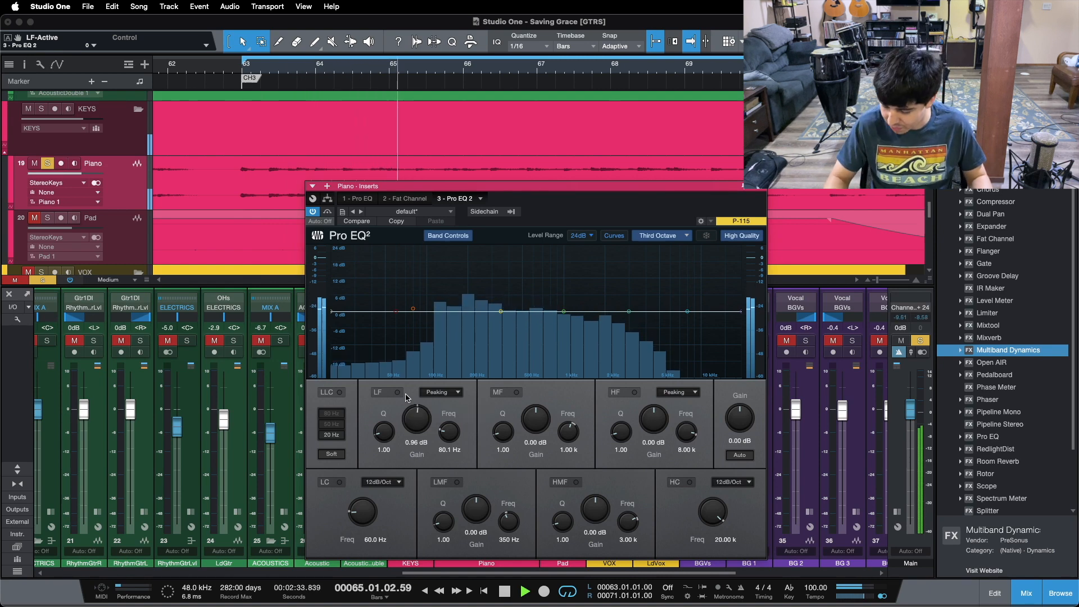
{"action": "left_click", "coordinate": [396, 393]}
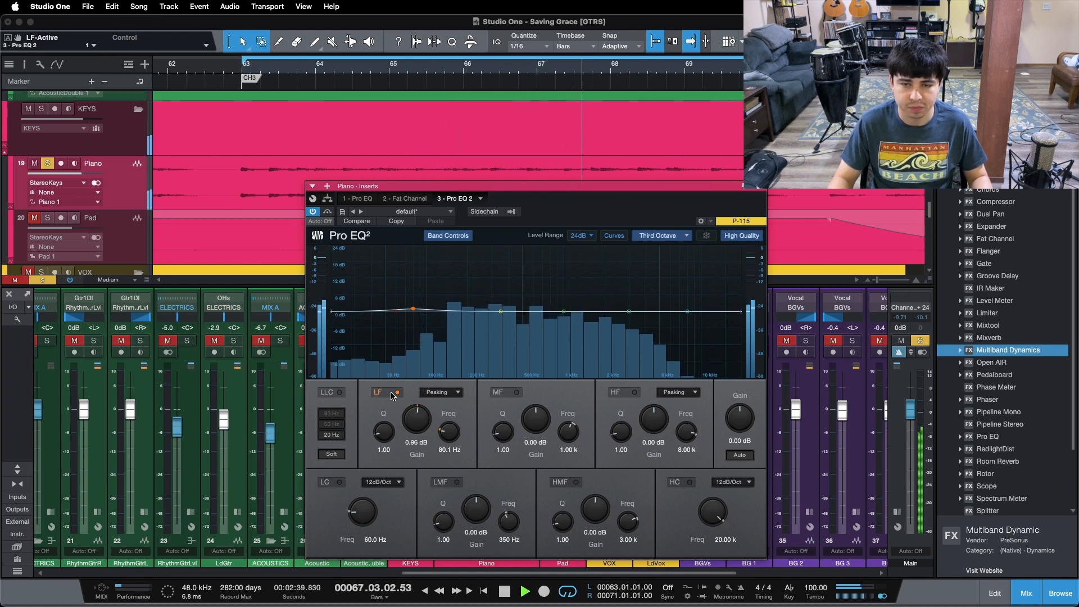
{"action": "left_click", "coordinate": [393, 394]}
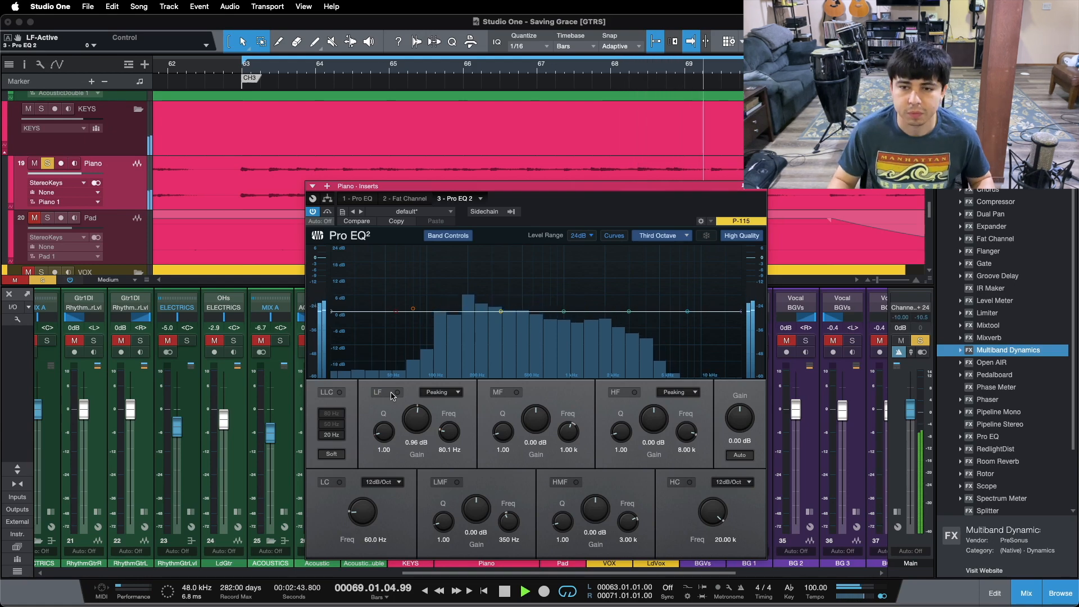
{"action": "left_click", "coordinate": [393, 396]}
{"action": "key", "text": "KP_1"}
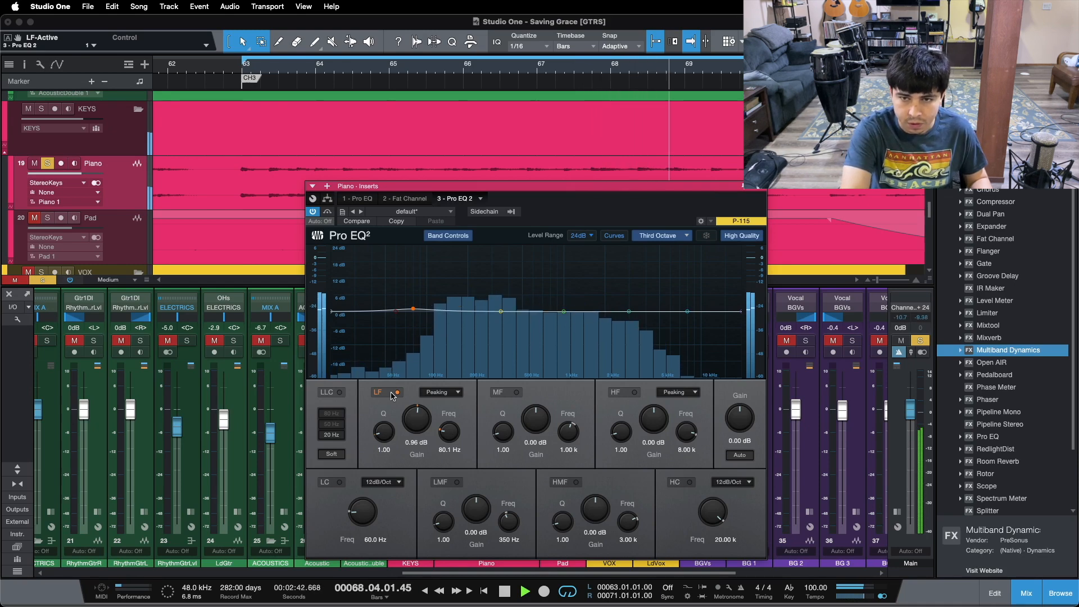
{"action": "key", "text": "space"}
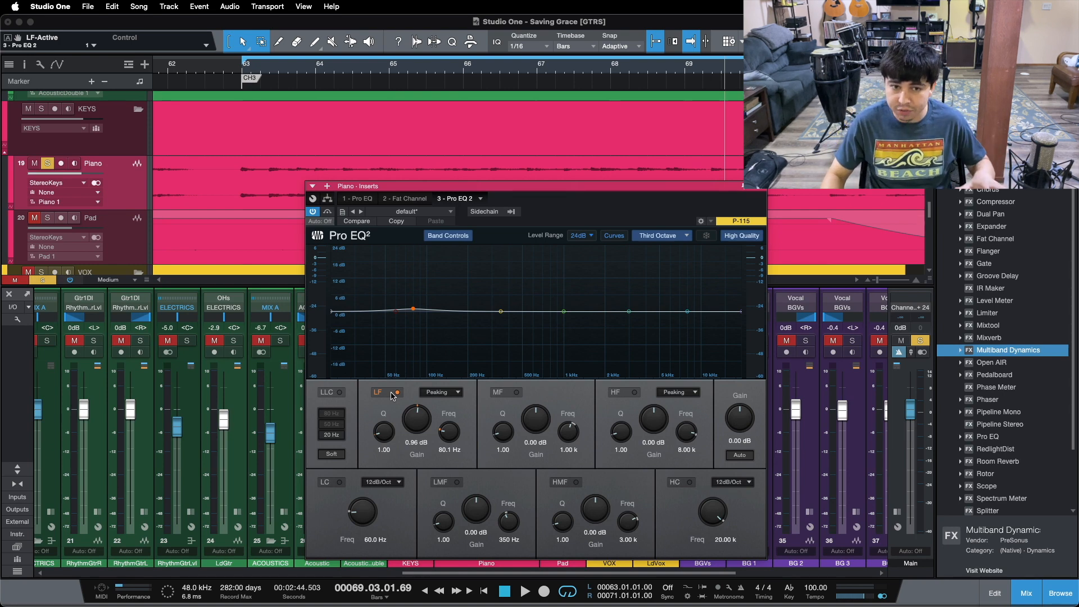
Close the insert window and compare the soloed Piano with all its inserts bypassed and active during chorus playback, leaving them active
{"action": "left_click", "coordinate": [743, 185]}
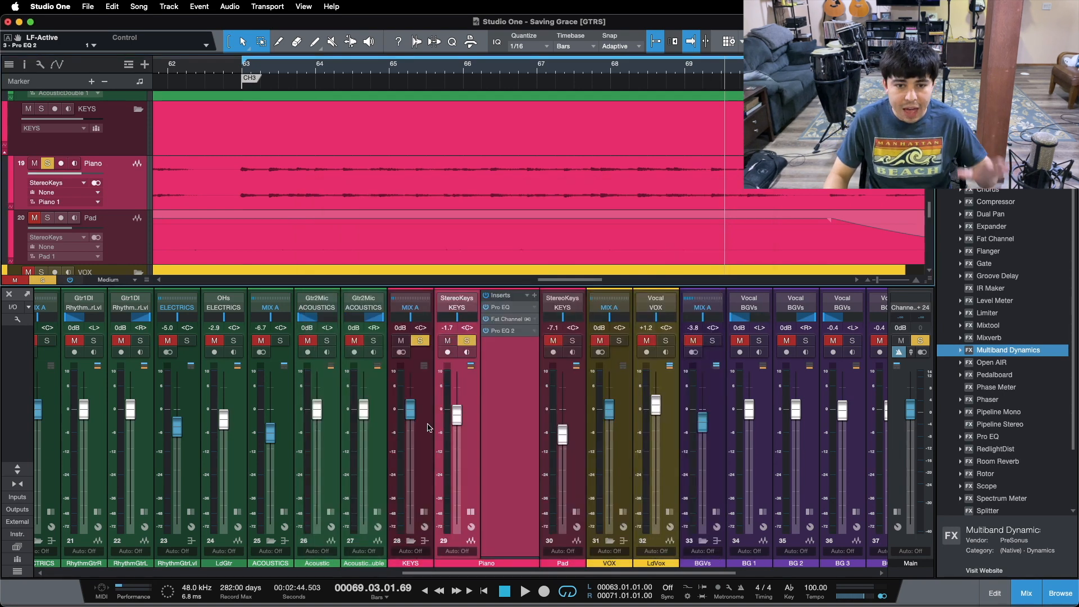
{"action": "key", "text": "space"}
{"action": "key", "text": "space"}
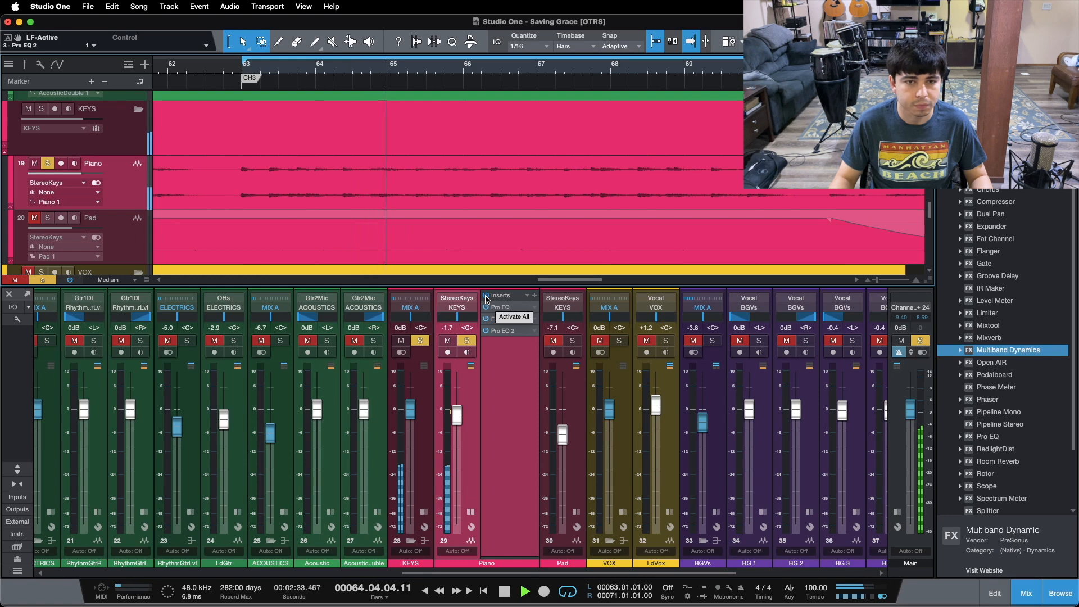
{"action": "left_click", "coordinate": [487, 297]}
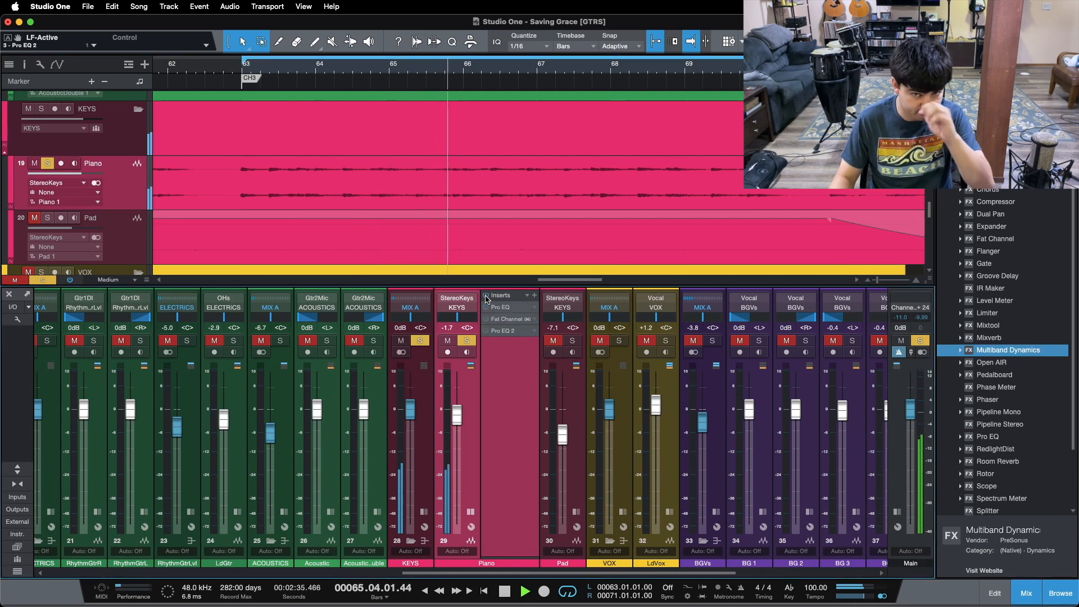
{"action": "left_click", "coordinate": [487, 296]}
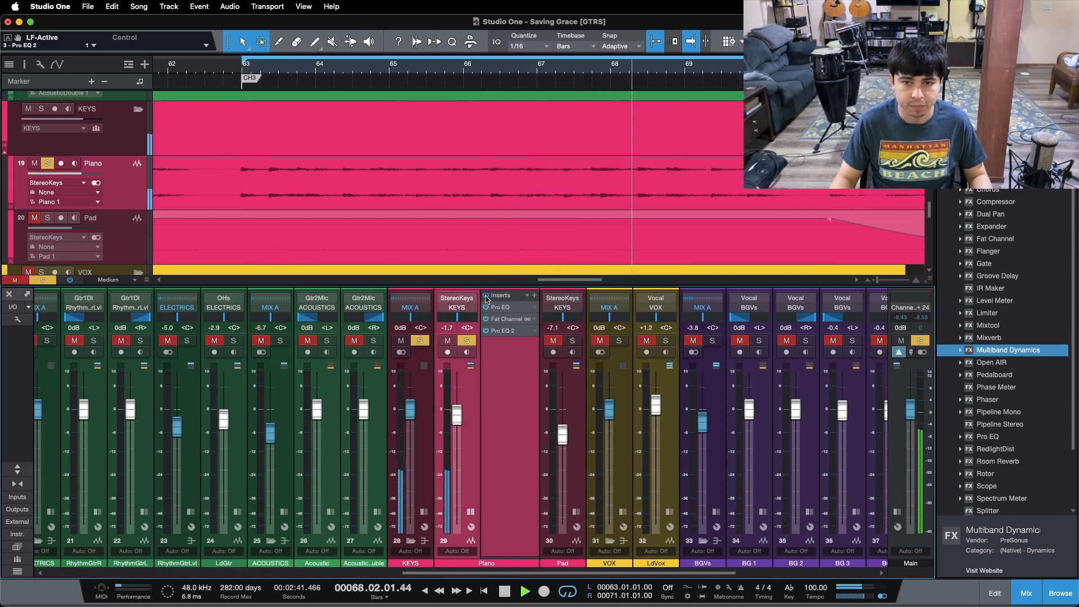
{"action": "left_click", "coordinate": [487, 297]}
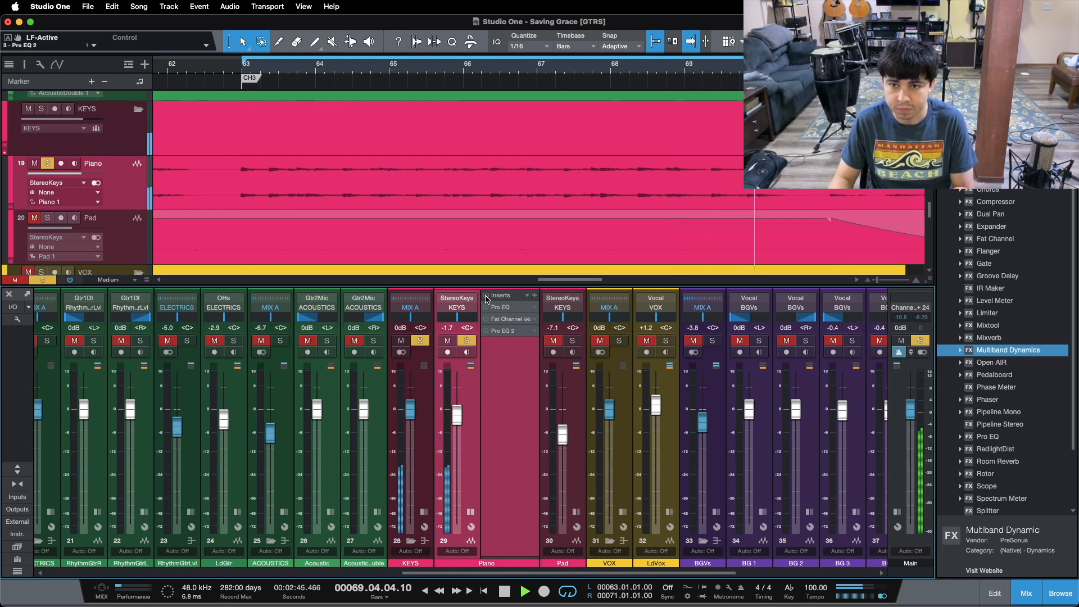
{"action": "left_click", "coordinate": [486, 296]}
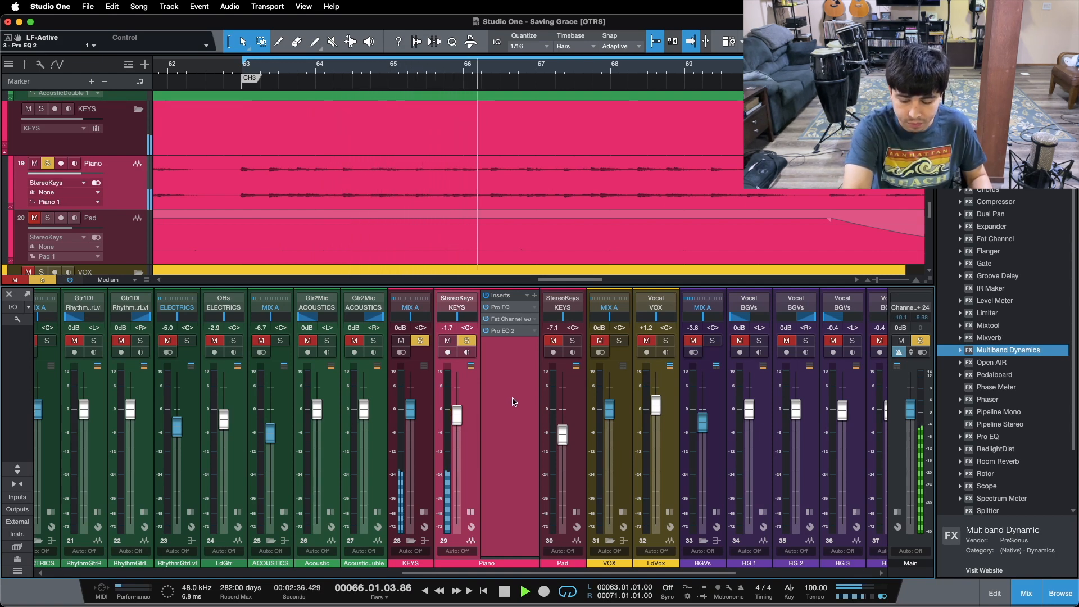
{"action": "key", "text": "space"}
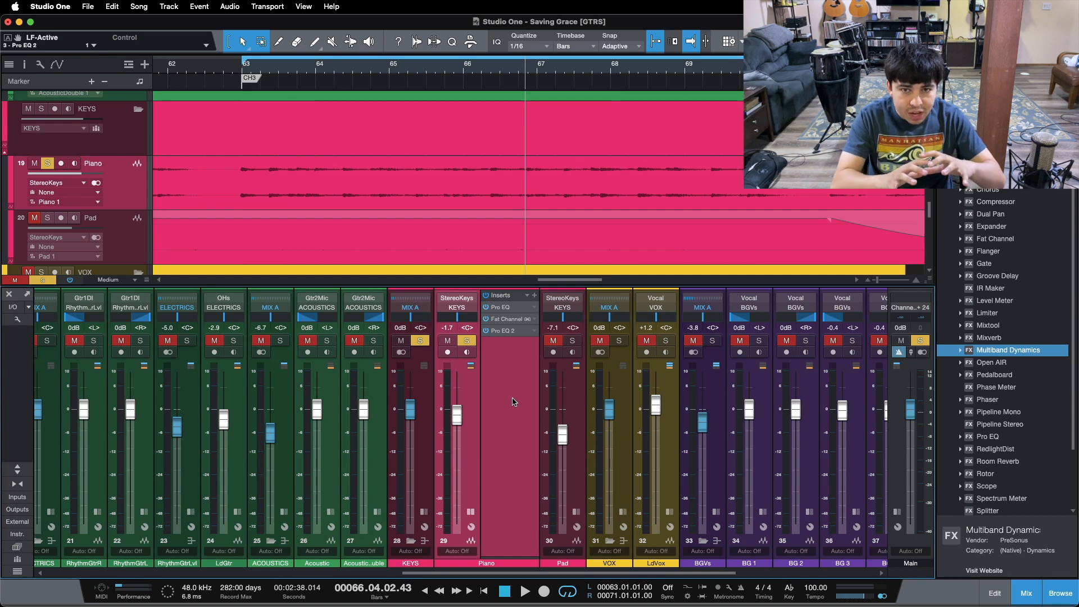
Unsolo the Piano and return playback to the start of the chorus at bar 63
{"action": "key", "text": "s"}
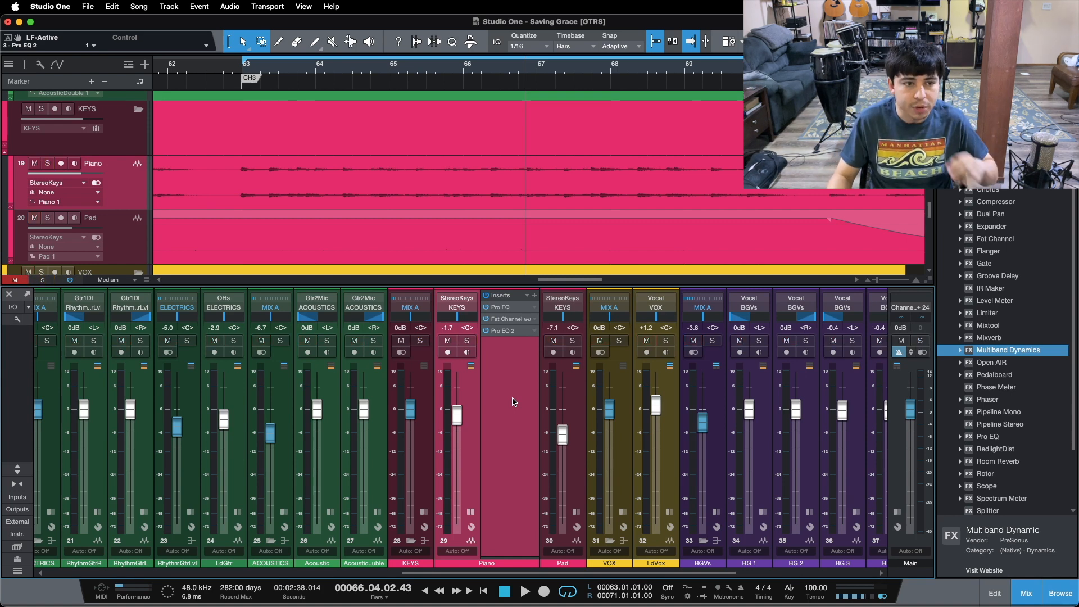
{"action": "key", "text": "space"}
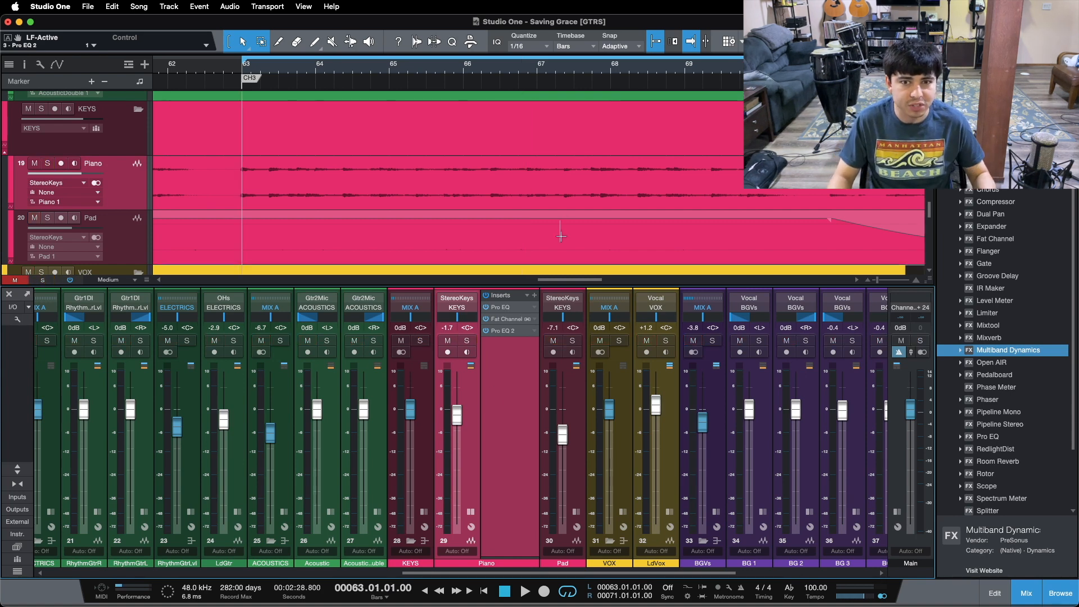
Play the full mix from bar 63 and compare the Piano channel's inserts all bypassed and all active, leaving them active
{"action": "key", "text": "space"}
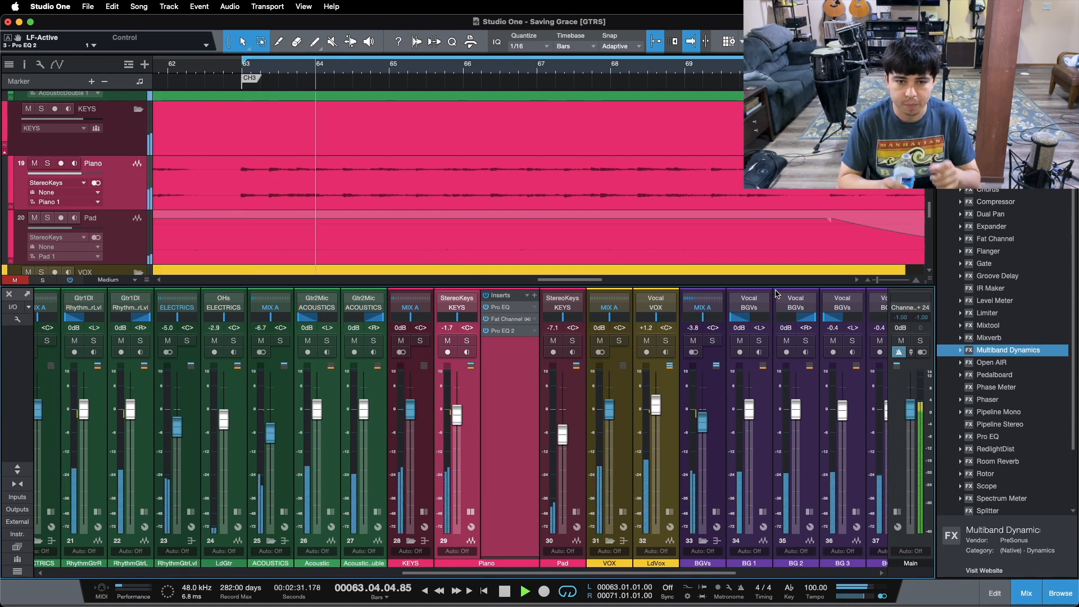
{"action": "left_click", "coordinate": [486, 300]}
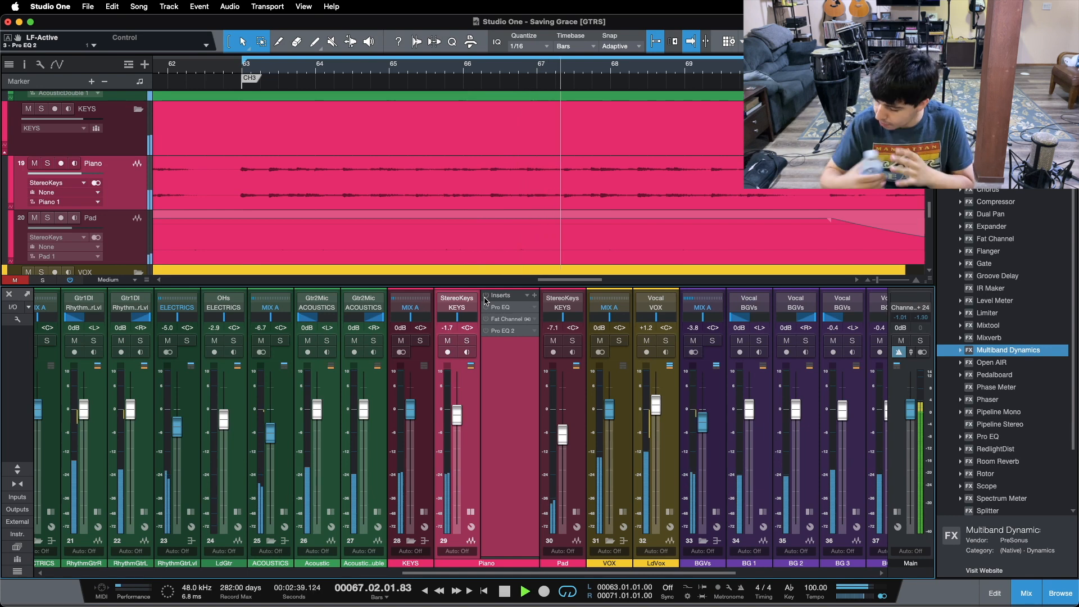
{"action": "left_click", "coordinate": [486, 300]}
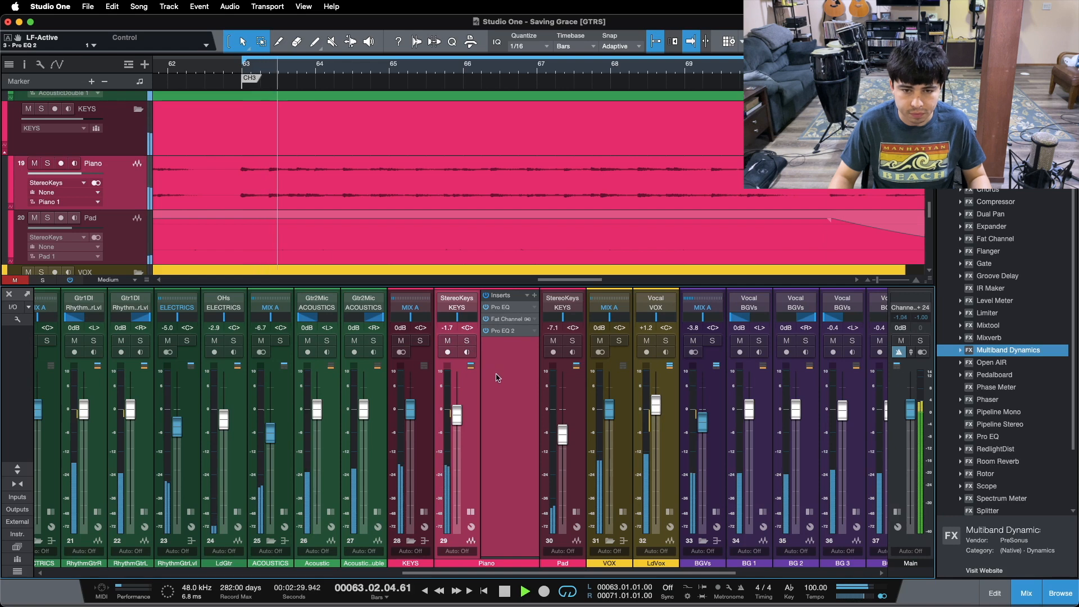
Solo the Piano during chorus playback, compare all its inserts bypassed and active, leave them active, and stop playback
{"action": "left_click", "coordinate": [467, 341]}
{"action": "left_click", "coordinate": [487, 296]}
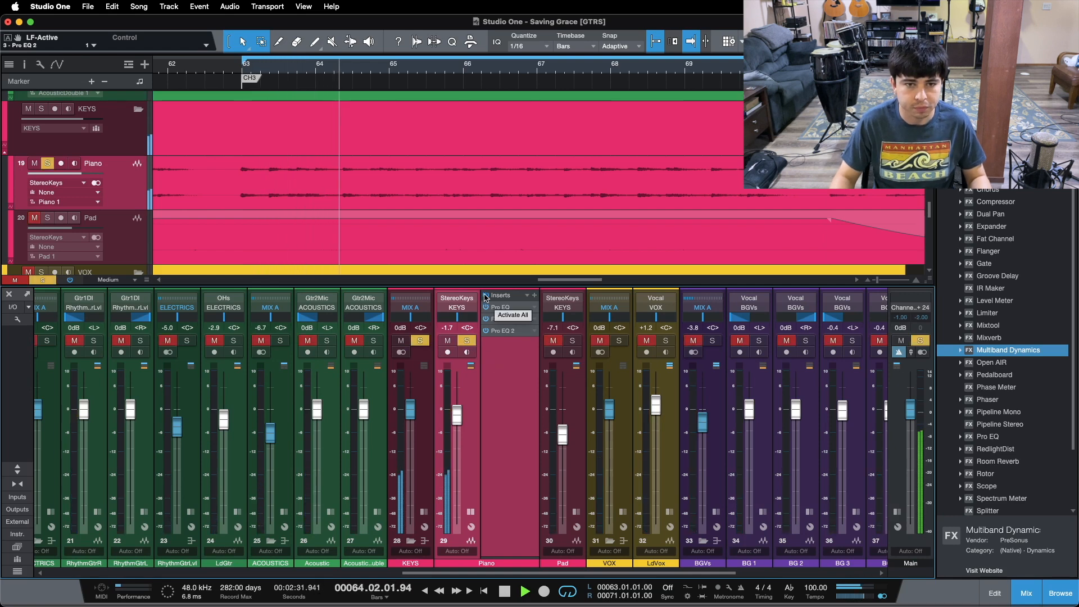
{"action": "left_click", "coordinate": [486, 296]}
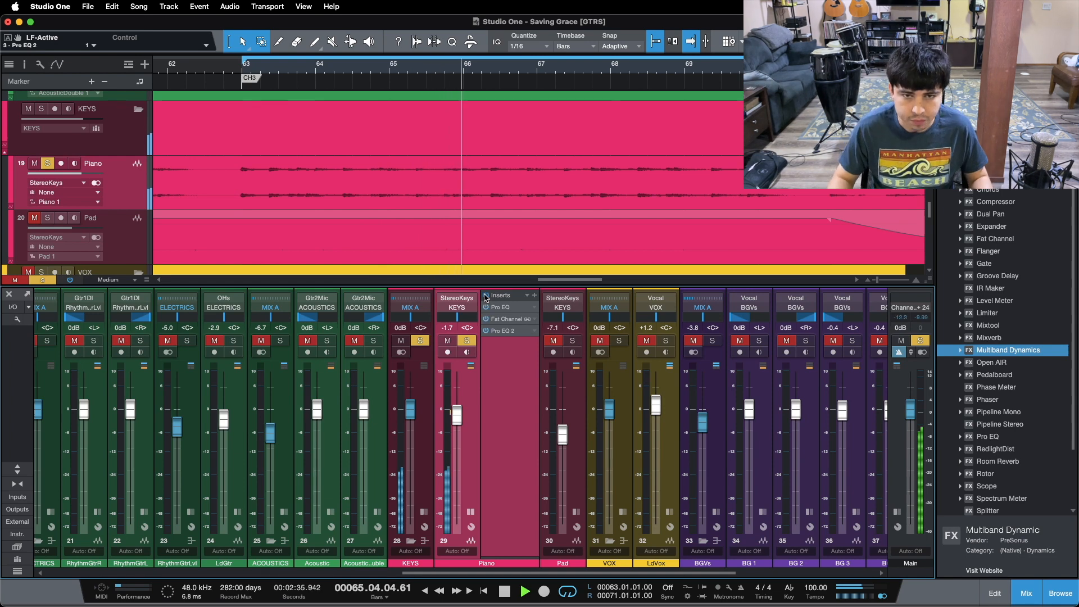
{"action": "left_click", "coordinate": [487, 296]}
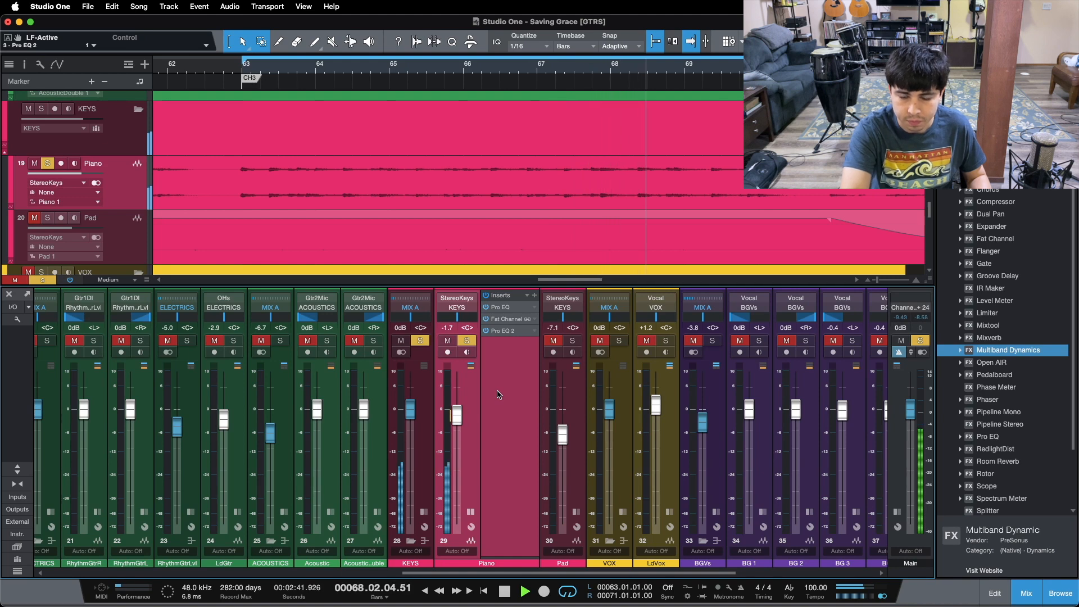
{"action": "key", "text": "space"}
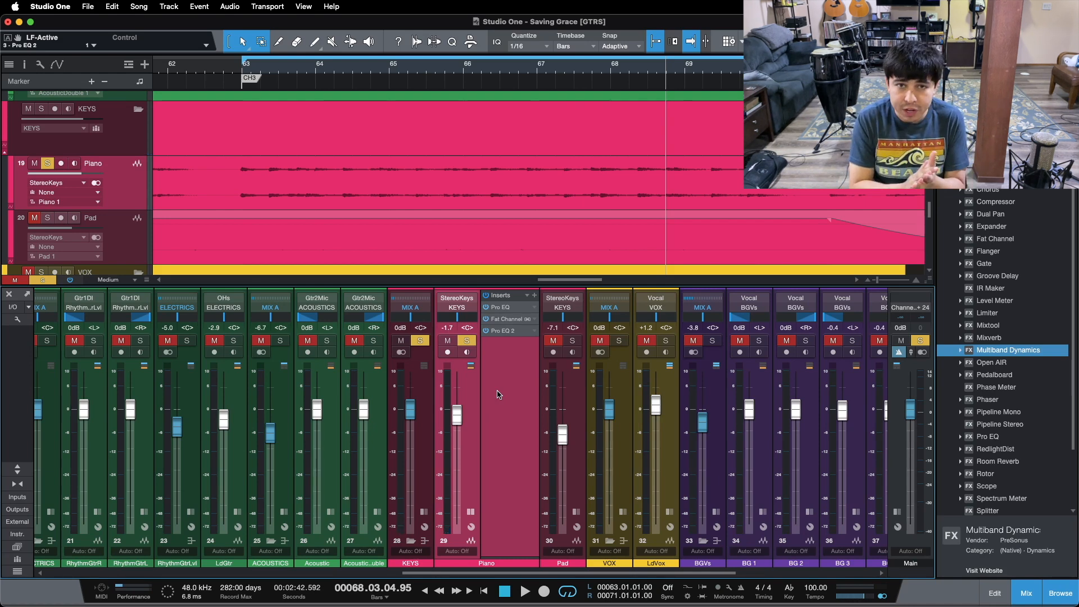
Open the Piano channel's inserts and review the Fat Channel compressor, the first Pro EQ and Pro EQ 2 in turn
{"action": "left_click", "coordinate": [501, 309]}
{"action": "left_click", "coordinate": [403, 199]}
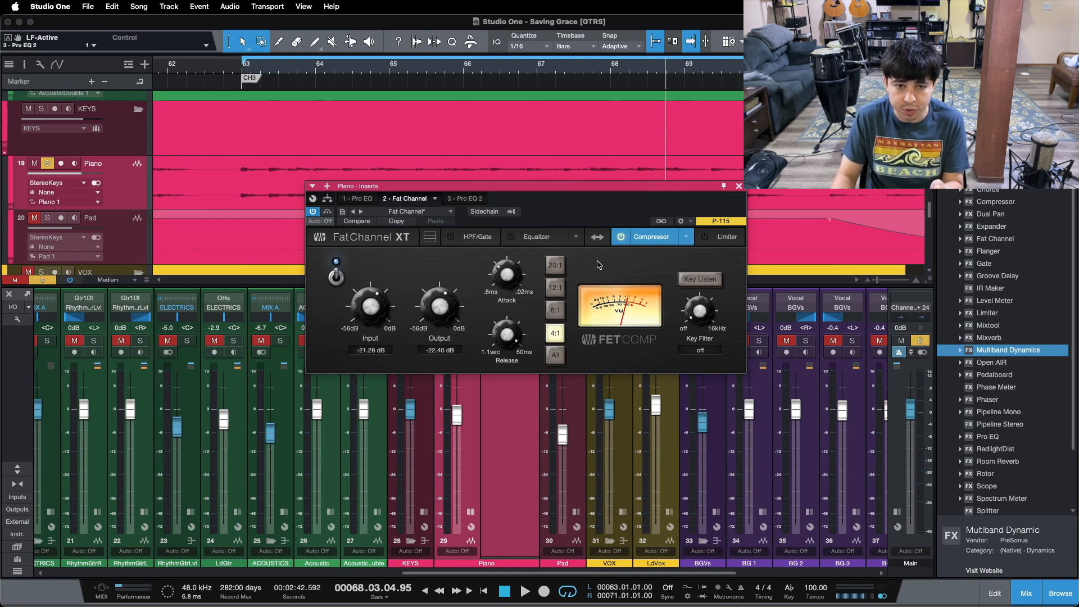
{"action": "left_click", "coordinate": [366, 198]}
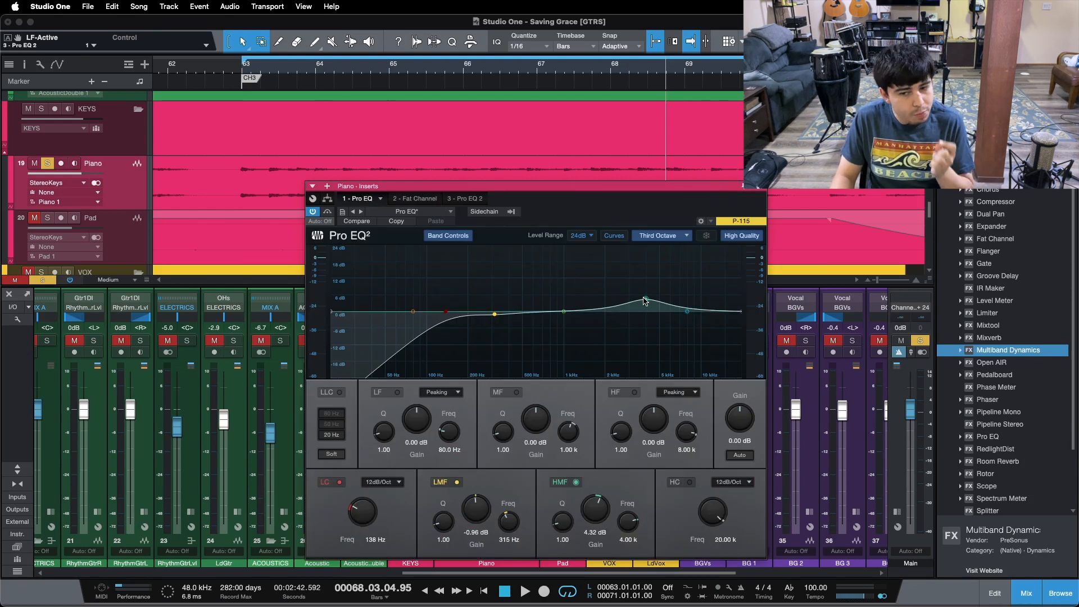
{"action": "left_click", "coordinate": [466, 199]}
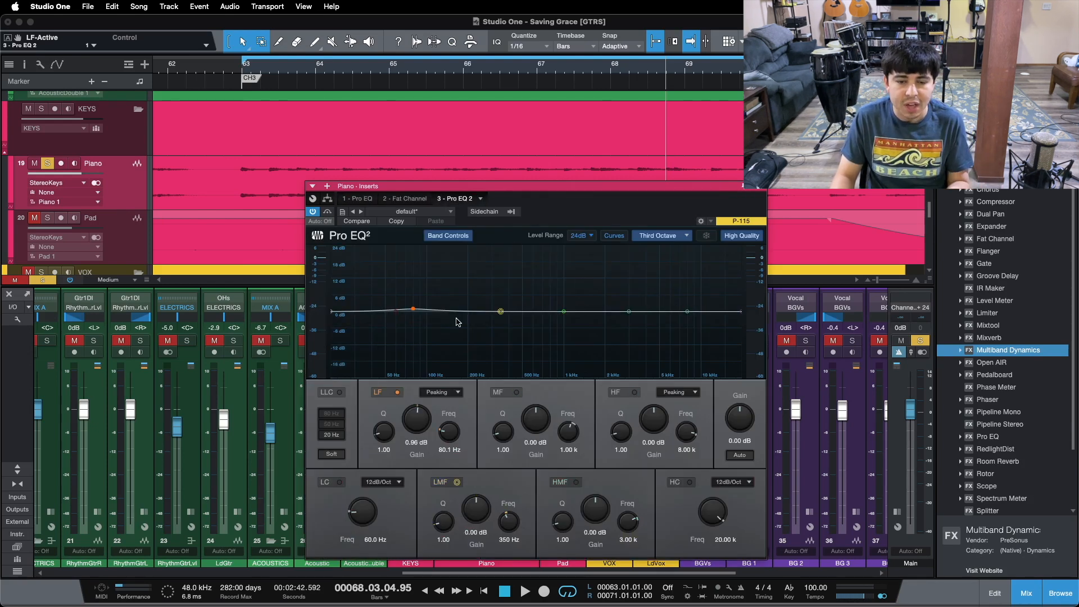